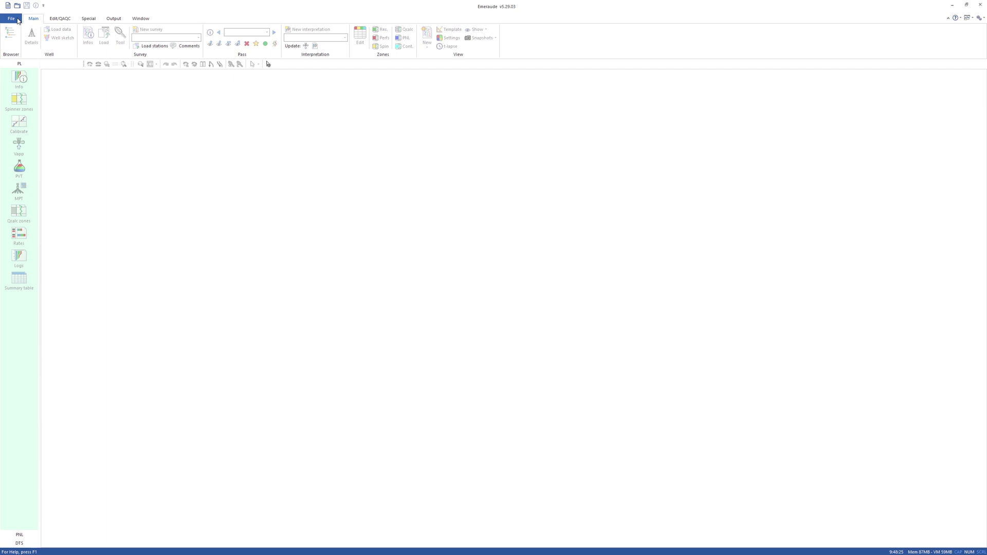
- Create a new untitled job with default job information and a first survey, Survey #1
{"action": "left_click", "coordinate": [8, 5]}
{"action": "left_click", "coordinate": [557, 363]}
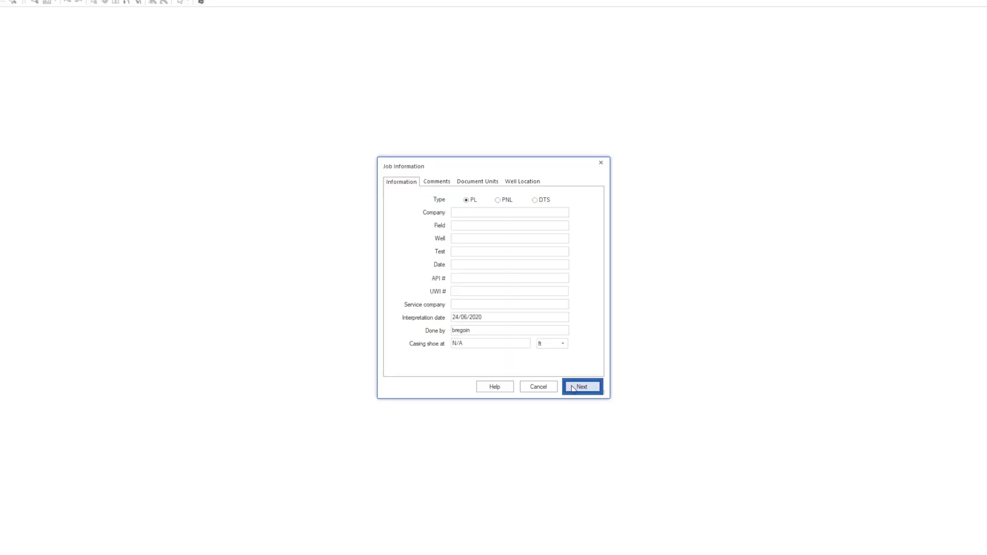
{"action": "left_click", "coordinate": [572, 372]}
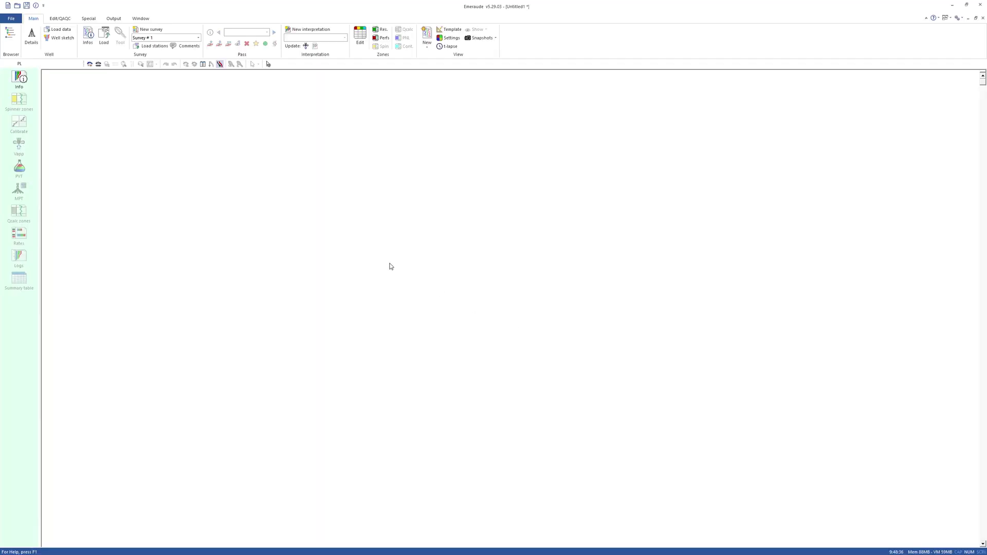
- Load CHLEX05.las into the survey data import, skipping the unrecognised mnemonics for now
{"action": "left_click", "coordinate": [104, 35]}
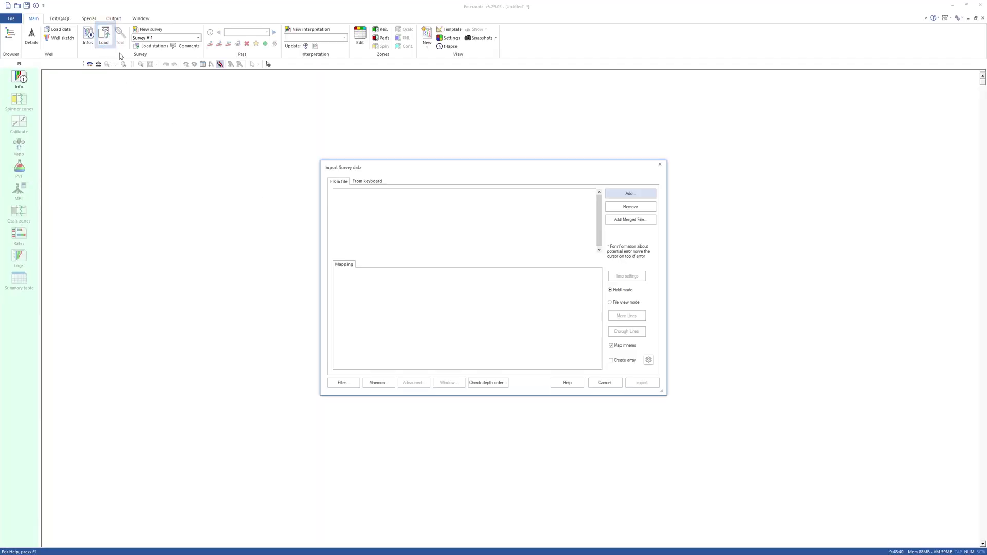
{"action": "left_click", "coordinate": [617, 194]}
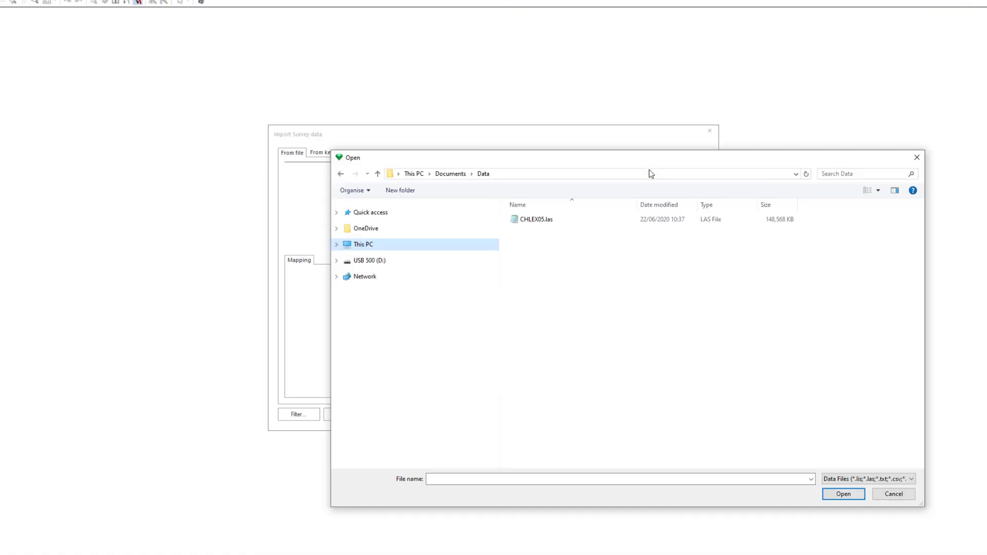
{"action": "left_click", "coordinate": [537, 221]}
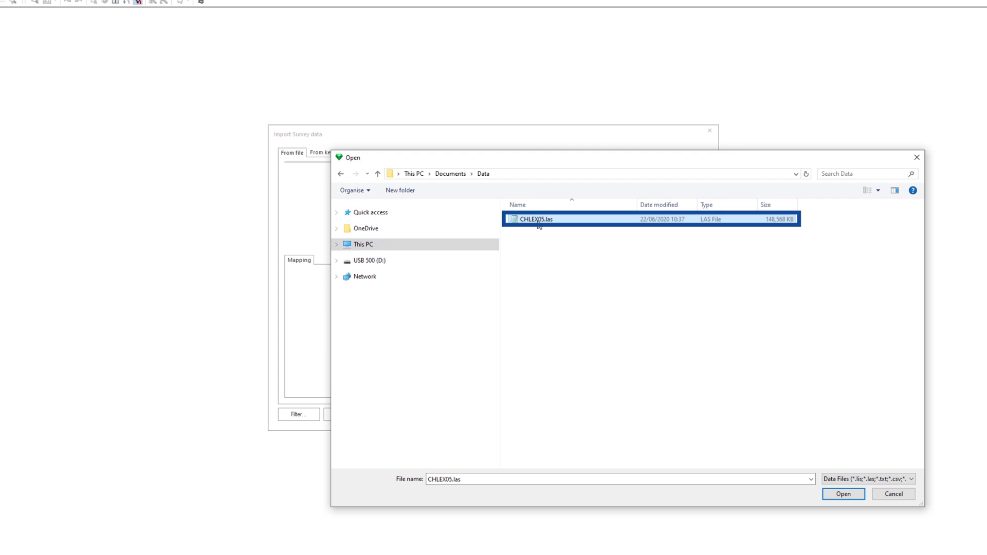
{"action": "left_click", "coordinate": [842, 494]}
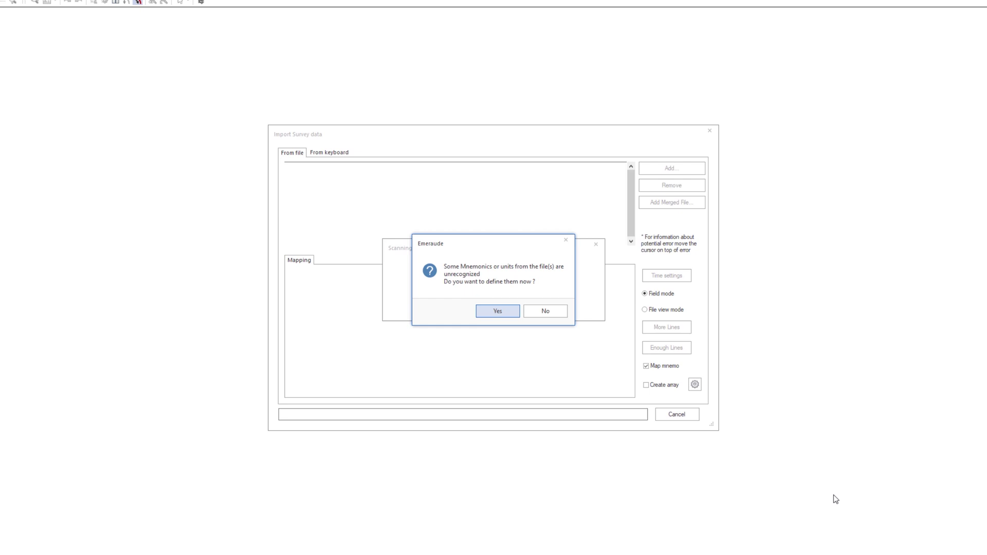
{"action": "left_click", "coordinate": [544, 311]}
{"action": "left_click", "coordinate": [430, 295]}
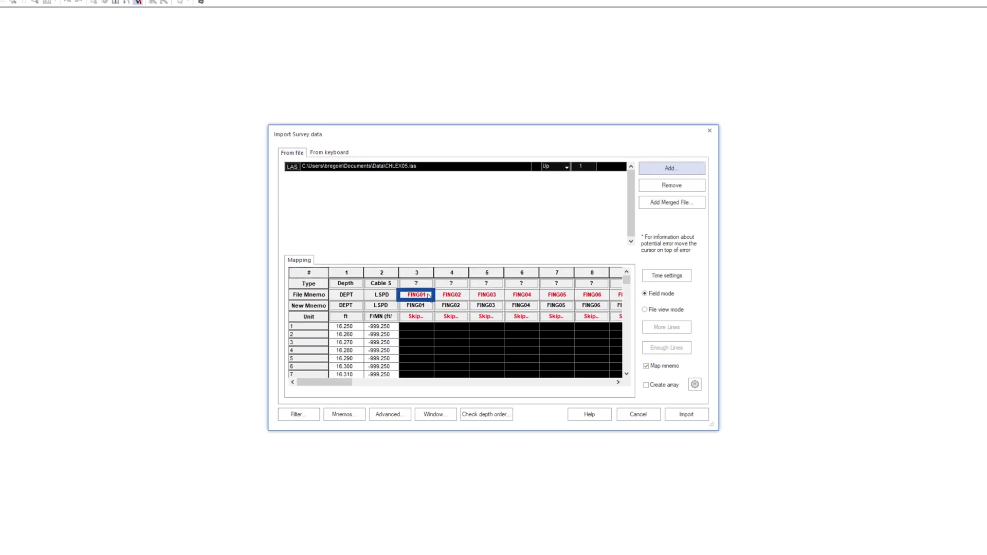
{"action": "left_click", "coordinate": [461, 298]}
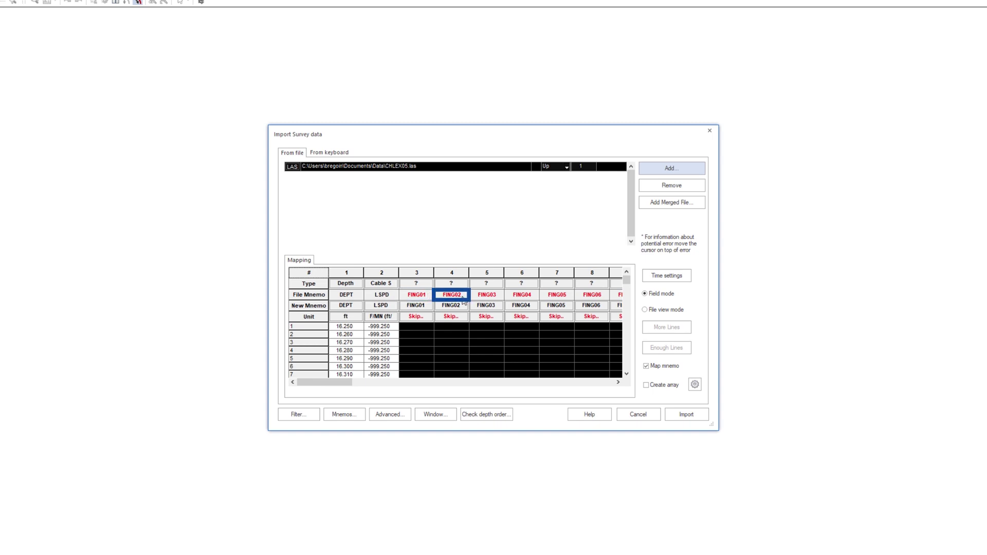
{"action": "left_click_drag", "start_coordinate": [341, 381], "coordinate": [396, 391]}
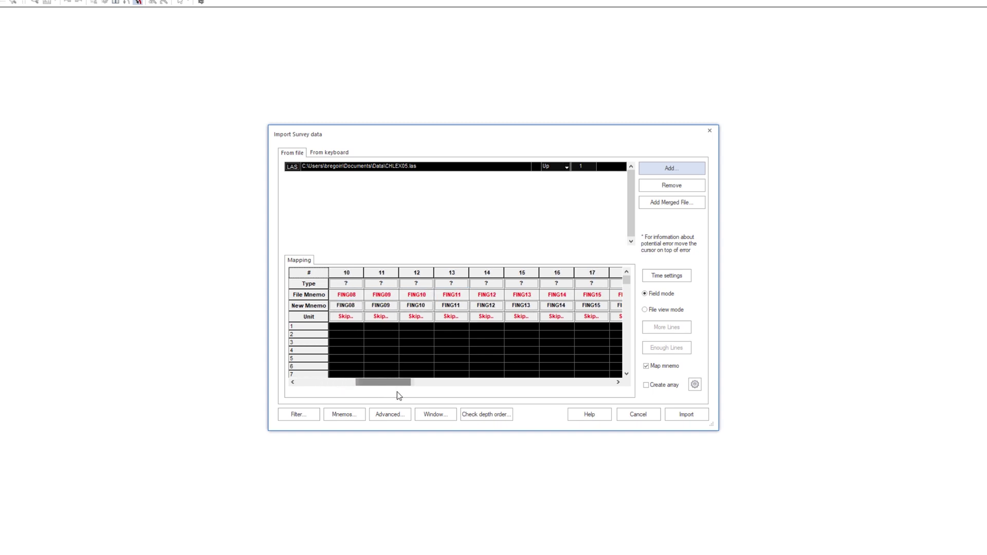
- Set the file's pass type to MFC and the finger channels' type to Radius
{"action": "left_click", "coordinate": [568, 167]}
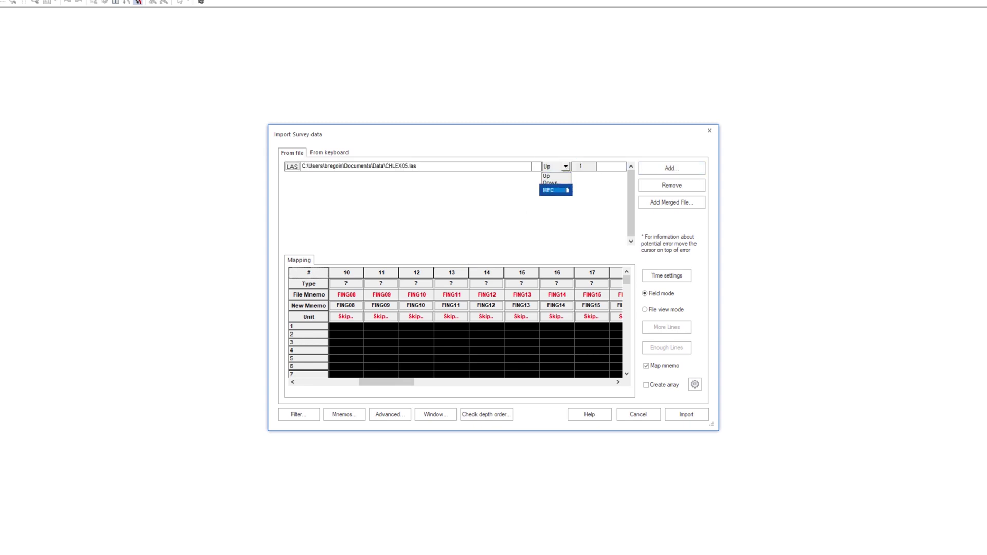
{"action": "left_click", "coordinate": [569, 191]}
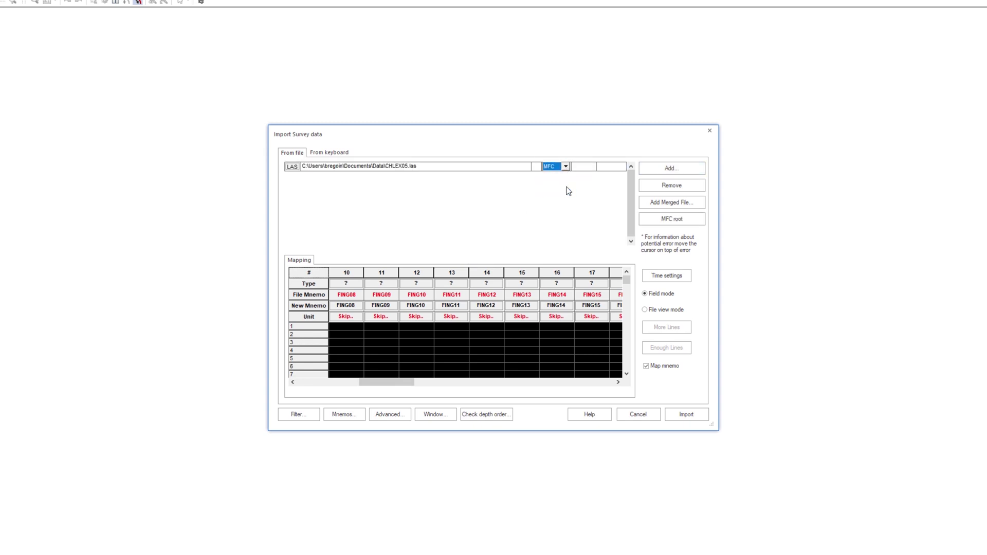
{"action": "left_click", "coordinate": [465, 284]}
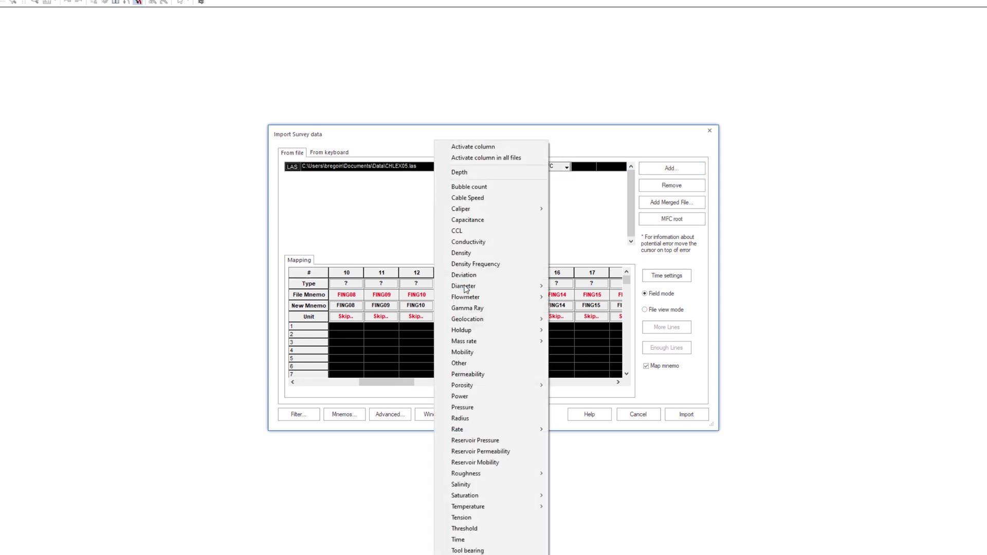
{"action": "left_click", "coordinate": [460, 418]}
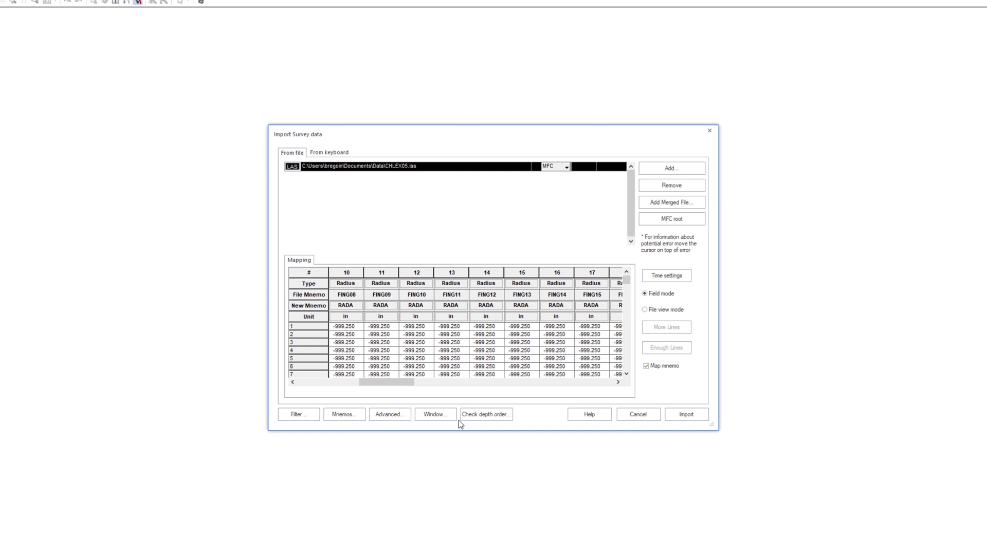
- Add RADX as a new MFC root name
{"action": "left_click", "coordinate": [672, 220]}
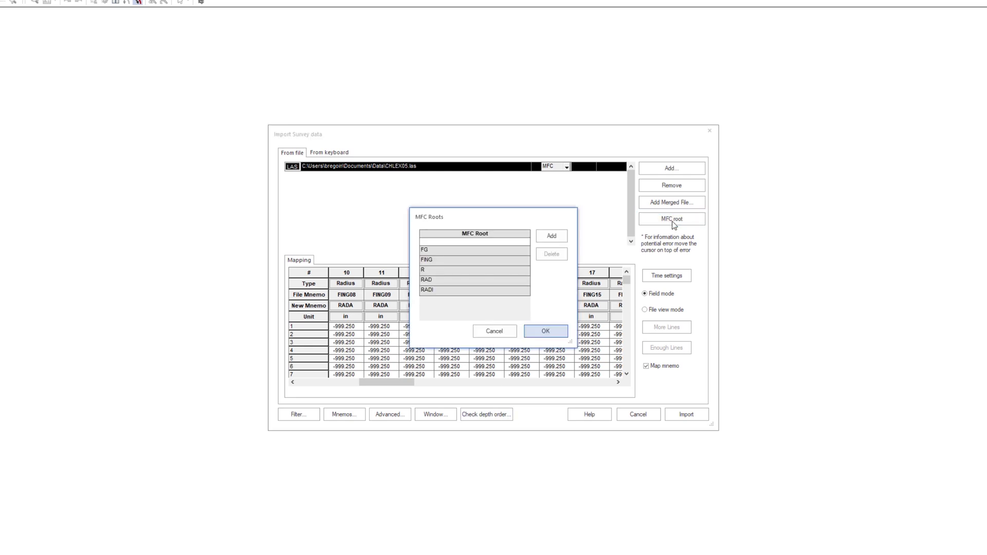
{"action": "left_click", "coordinate": [552, 235]}
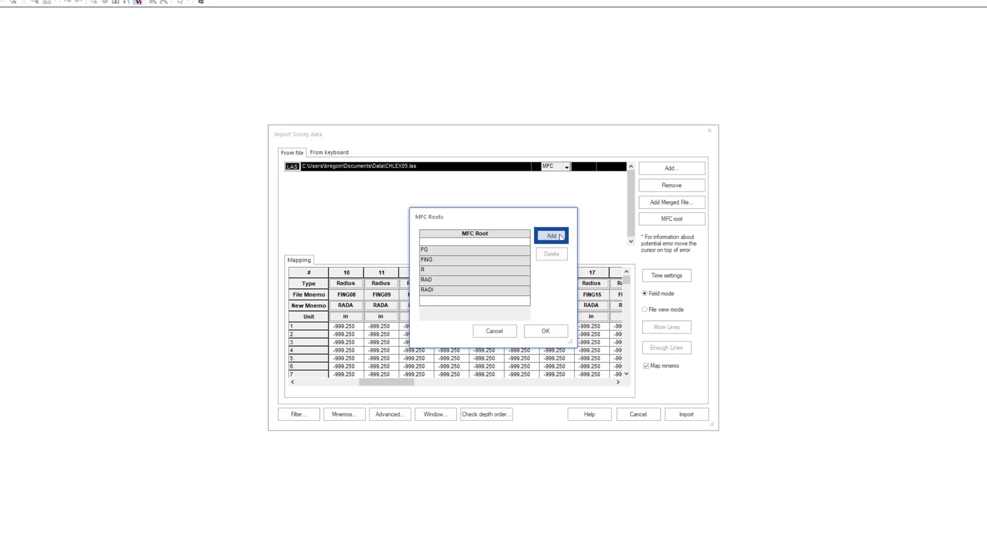
{"action": "left_click", "coordinate": [434, 301]}
{"action": "type", "text": "RADX"}
{"action": "left_click", "coordinate": [533, 334]}
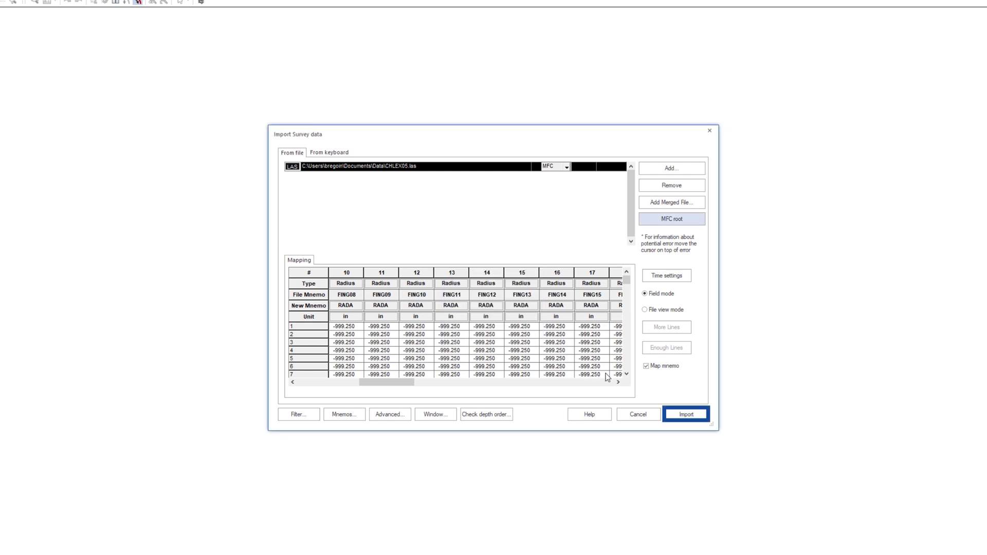
- Import the mapped caliper data and rename the caliper from FING to MIT40
{"action": "left_click", "coordinate": [675, 414]}
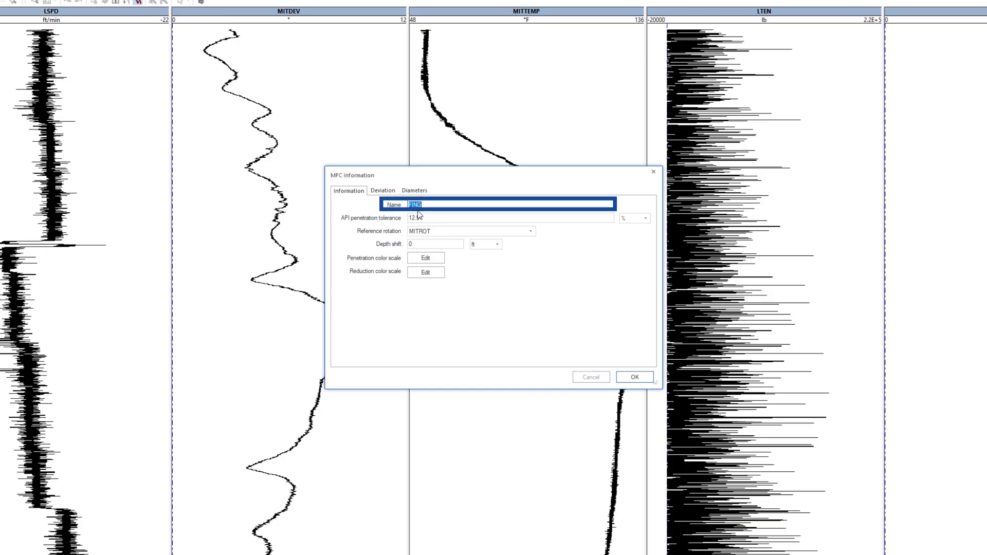
{"action": "left_click", "coordinate": [439, 221]}
{"action": "left_click_drag", "start_coordinate": [423, 204], "coordinate": [404, 204]}
{"action": "type", "text": "MIT40"}
{"action": "key", "text": "Tab"}
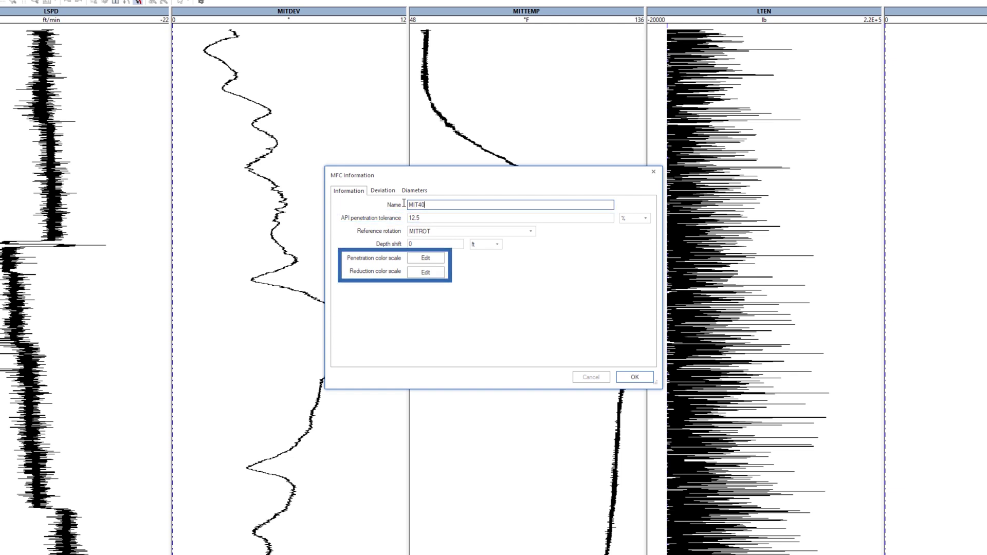
- Add a diameter entry from 0 ft using the 5.5 in, 17 lb/ft casing (ID 4.892 in)
{"action": "left_click", "coordinate": [414, 190]}
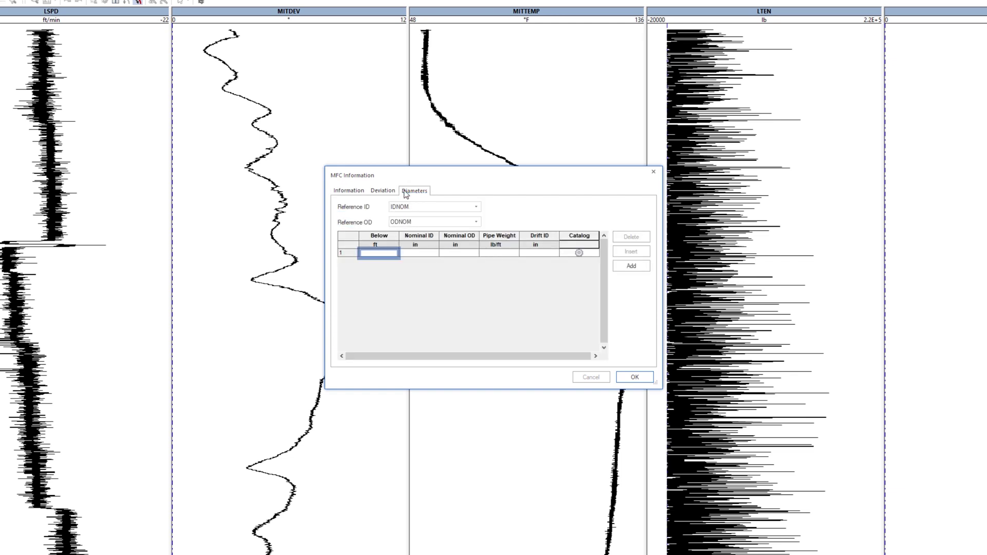
{"action": "left_click", "coordinate": [378, 253]}
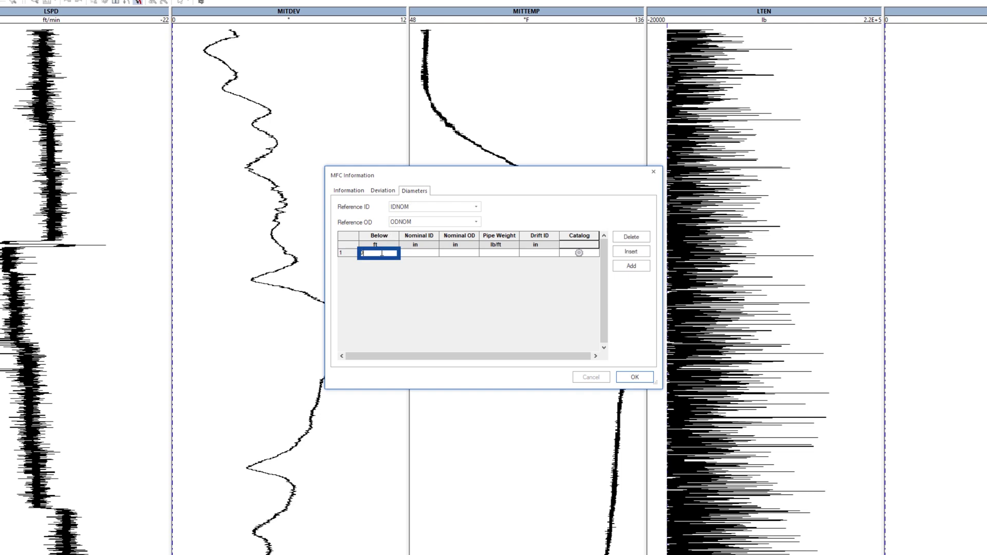
{"action": "left_click", "coordinate": [579, 252]}
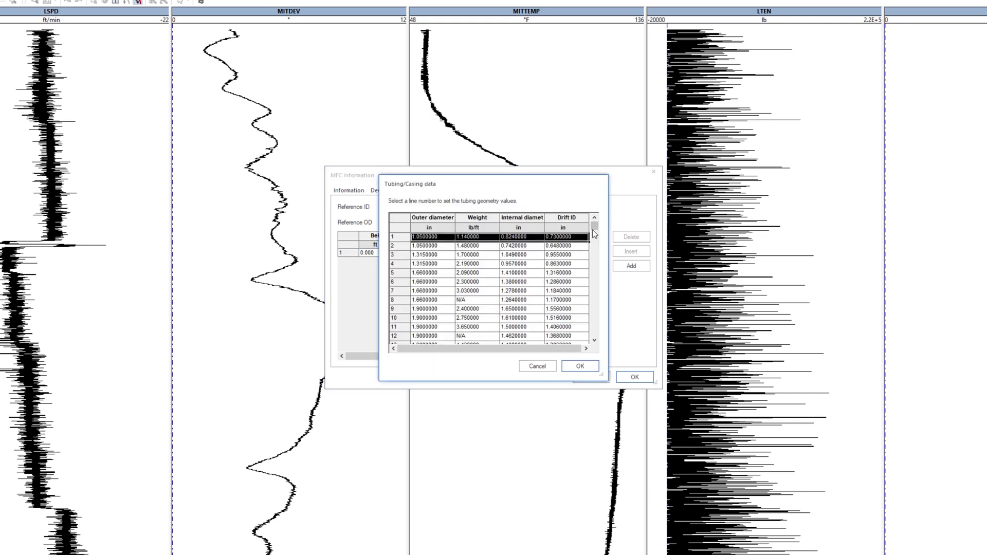
{"action": "left_click_drag", "start_coordinate": [595, 229], "coordinate": [595, 252]}
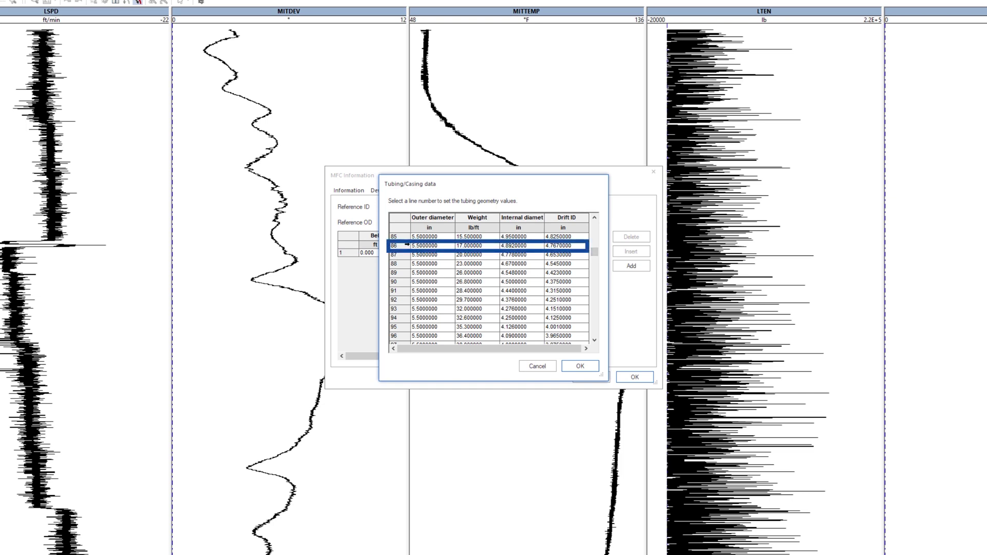
{"action": "left_click", "coordinate": [404, 245]}
{"action": "left_click", "coordinate": [577, 367]}
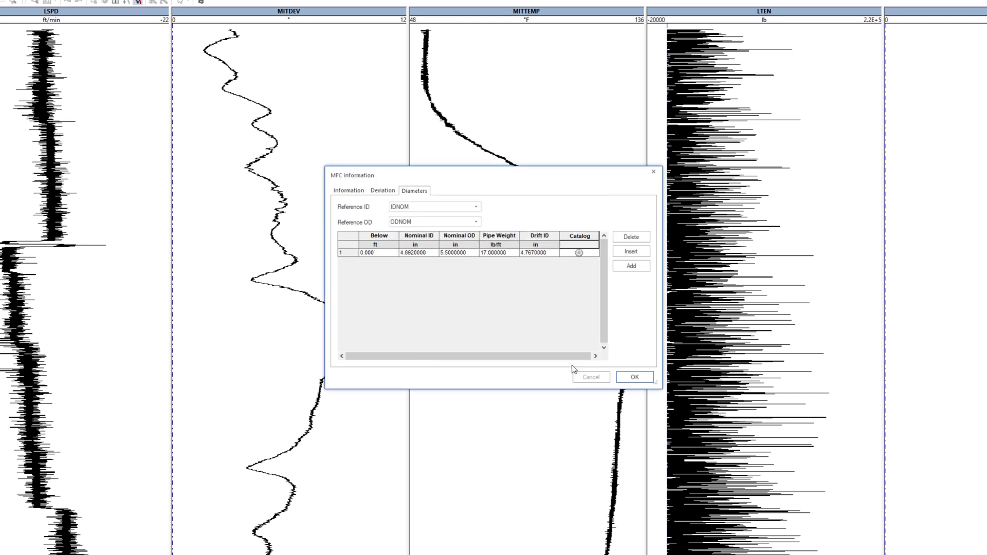
- Create the MIT40 tracks and hide the LSPD, MITDEV, MITROT, MITTEMP and LTEN views
{"action": "left_click", "coordinate": [636, 377]}
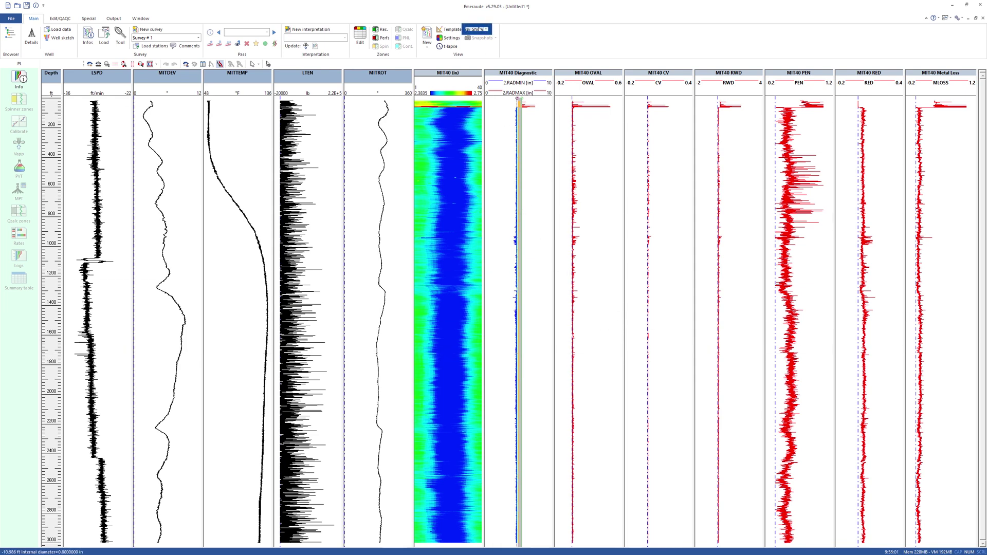
{"action": "left_click", "coordinate": [478, 29]}
{"action": "left_click", "coordinate": [530, 186]}
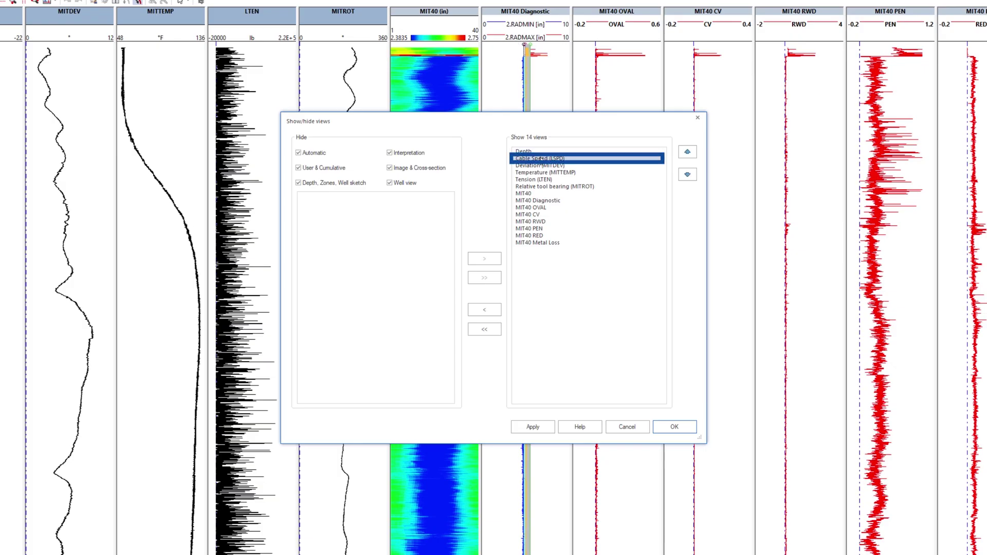
{"action": "left_click_drag", "start_coordinate": [530, 185], "coordinate": [531, 208]}
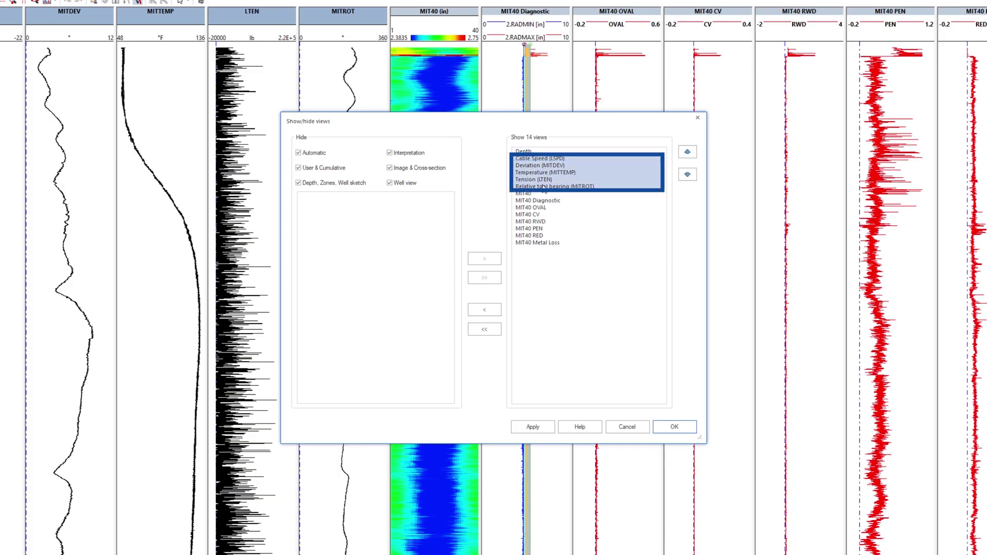
{"action": "left_click", "coordinate": [484, 310]}
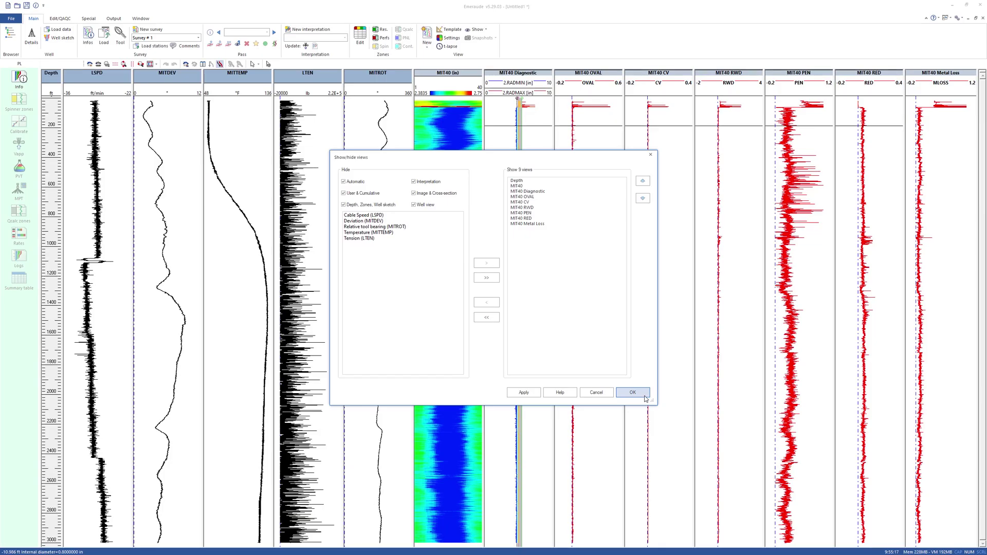
{"action": "left_click", "coordinate": [675, 427]}
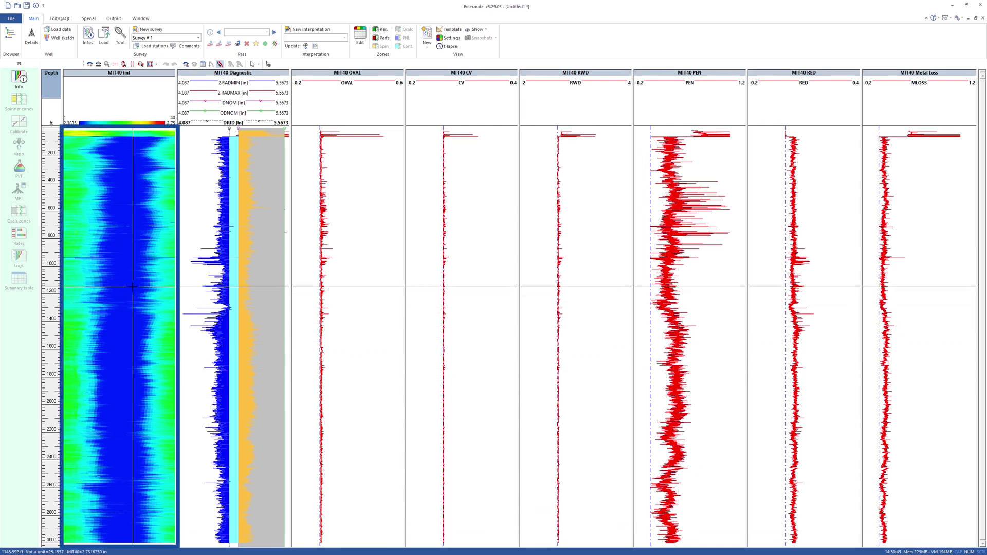
- Turn on 'Show areas in header' in the MIT40 Diagnostic track properties
{"action": "left_click", "coordinate": [227, 297]}
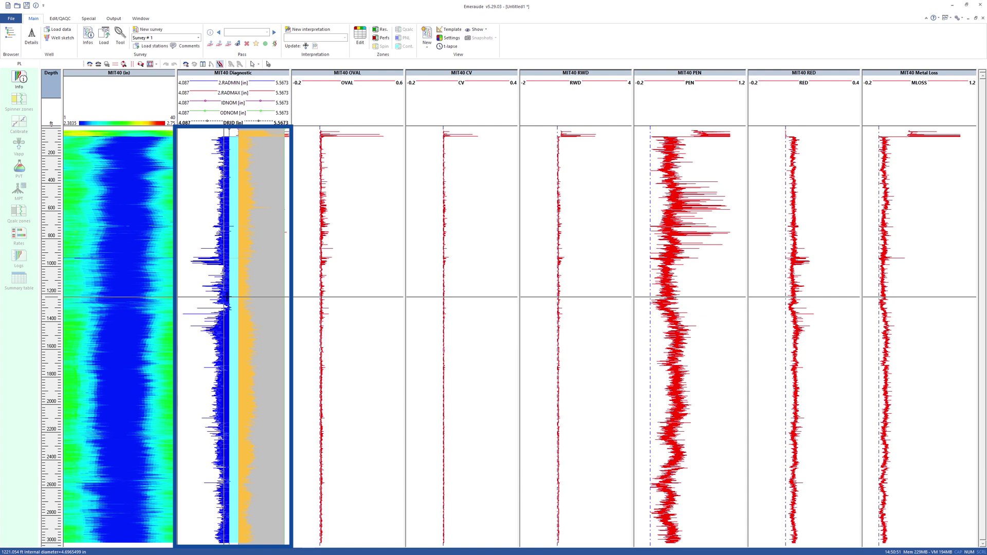
{"action": "right_click", "coordinate": [229, 304]}
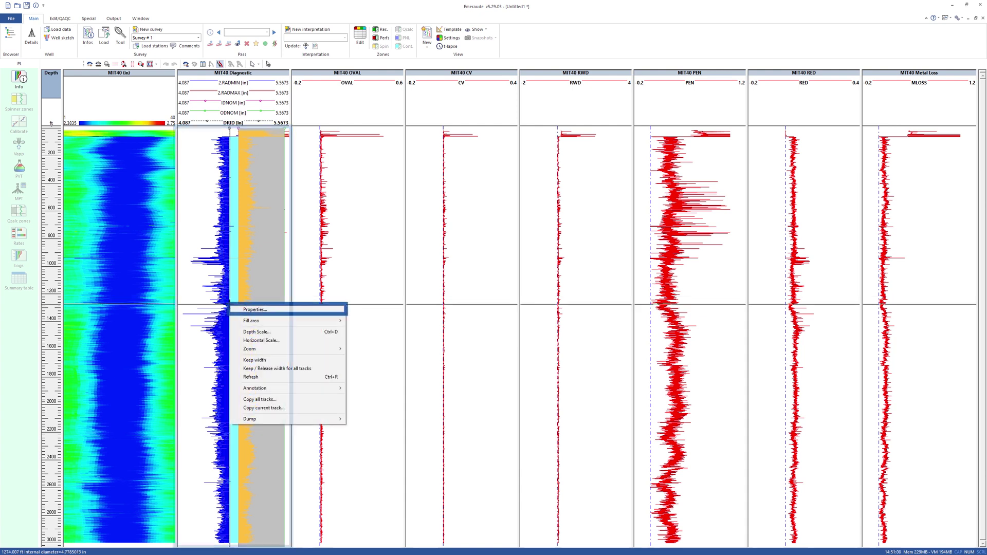
{"action": "left_click", "coordinate": [239, 309]}
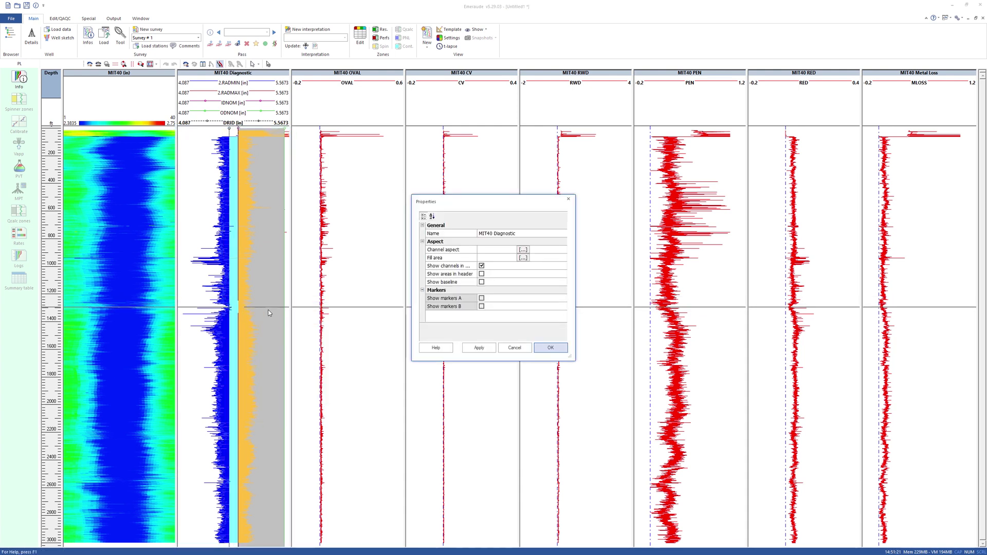
{"action": "left_click", "coordinate": [481, 266]}
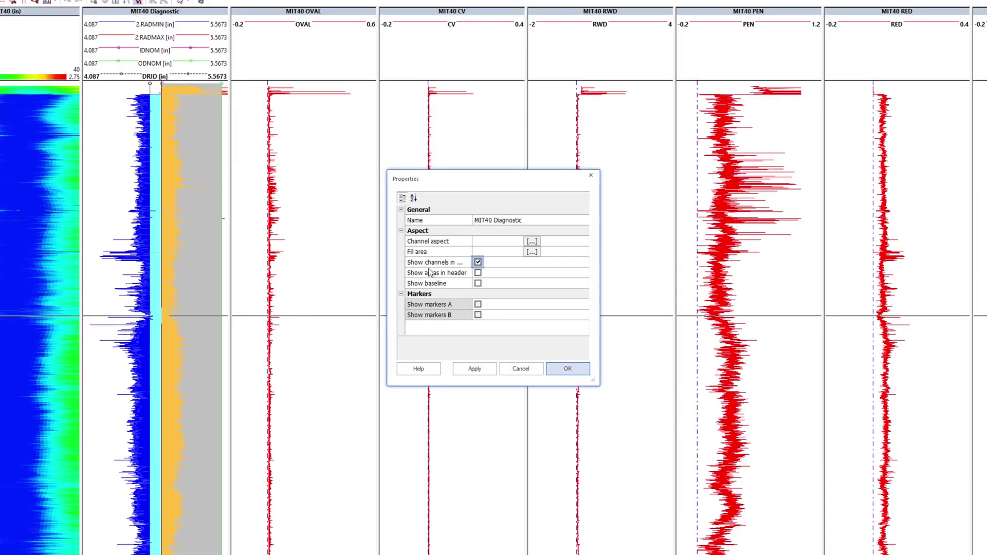
{"action": "left_click", "coordinate": [478, 273]}
{"action": "left_click", "coordinate": [553, 371]}
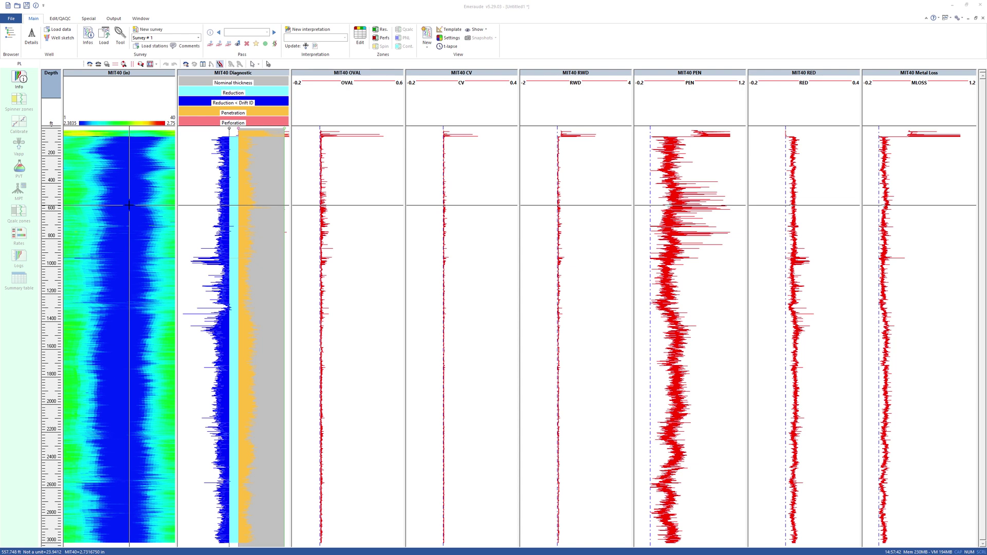
- Open the Explore MIT40 array data window from the Special tab and enlarge it
{"action": "right_click", "coordinate": [129, 205]}
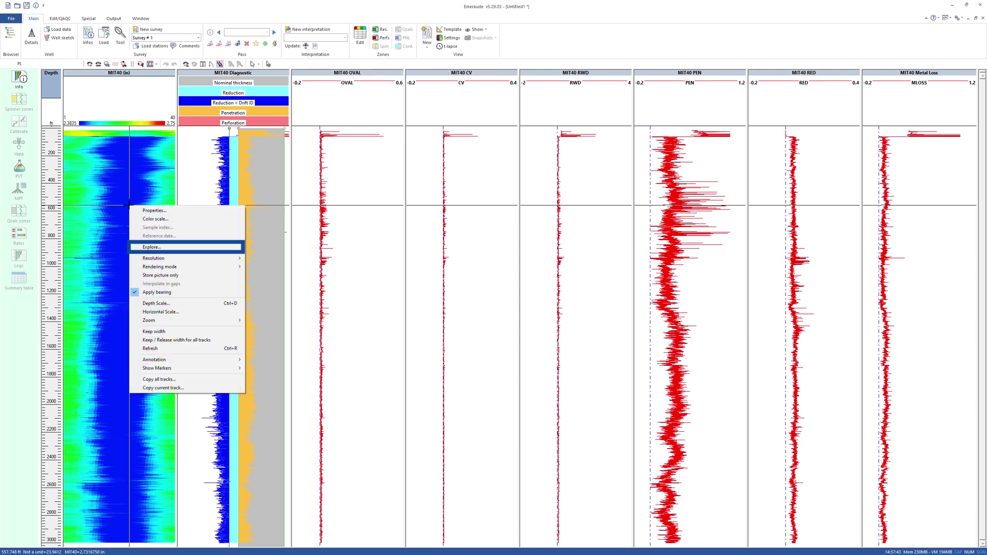
{"action": "left_click", "coordinate": [140, 248]}
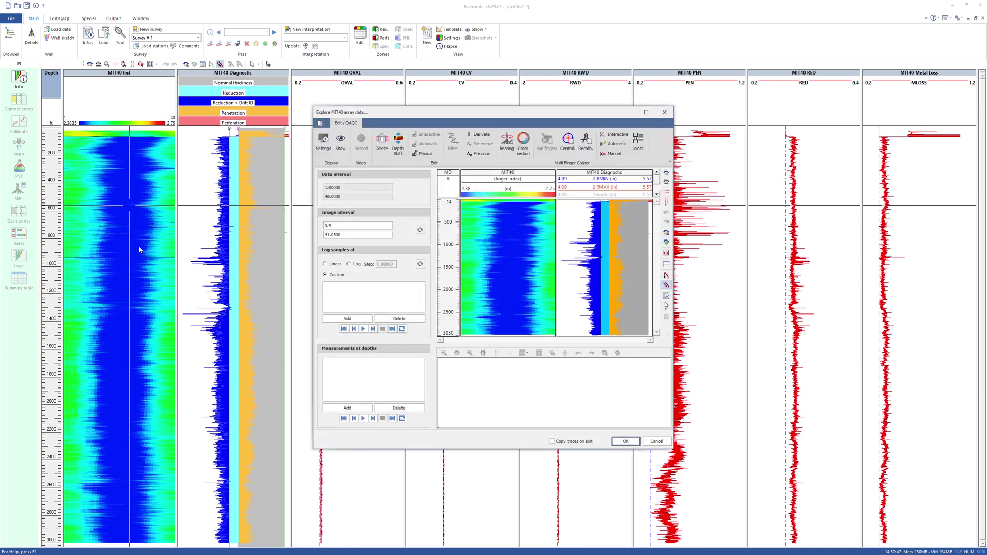
{"action": "left_click", "coordinate": [657, 442]}
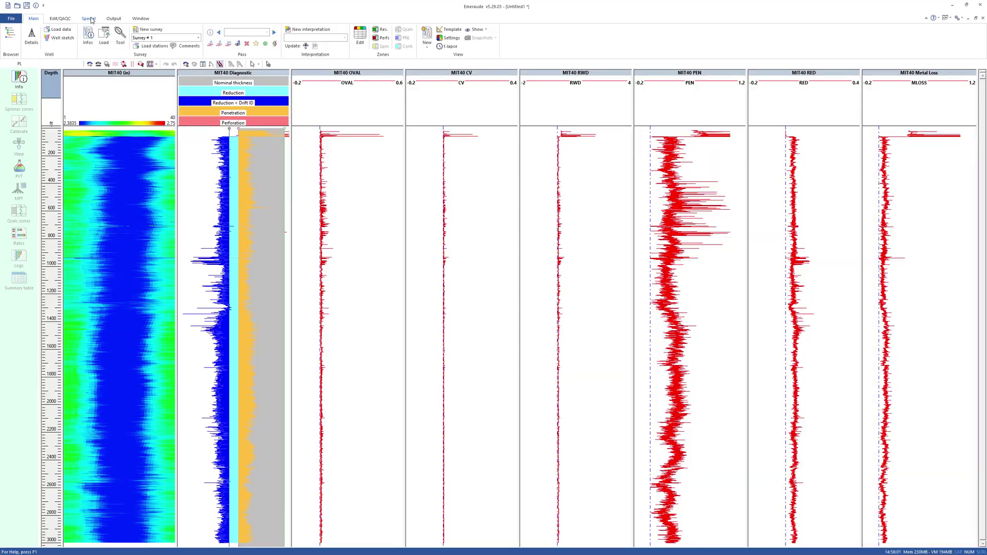
{"action": "left_click", "coordinate": [113, 22]}
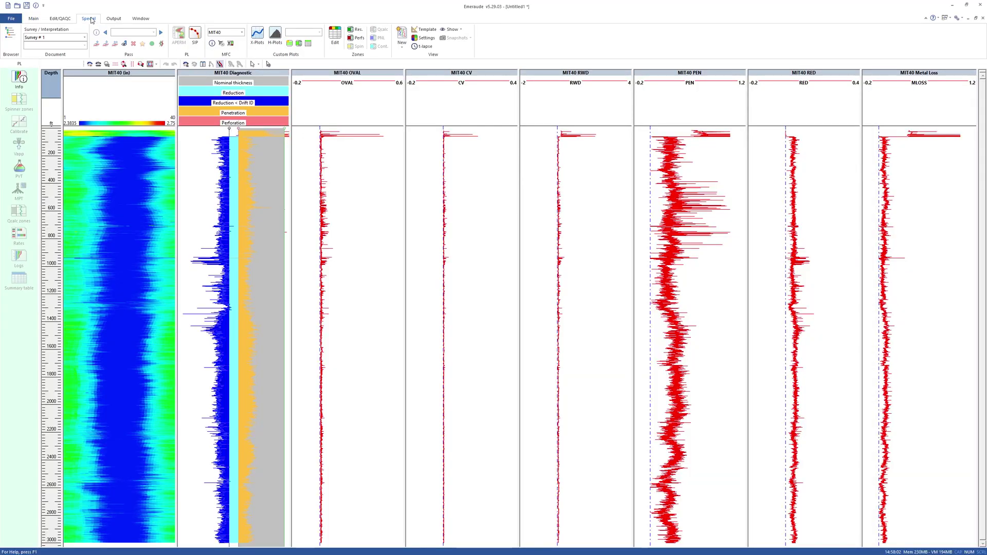
{"action": "left_click", "coordinate": [221, 43]}
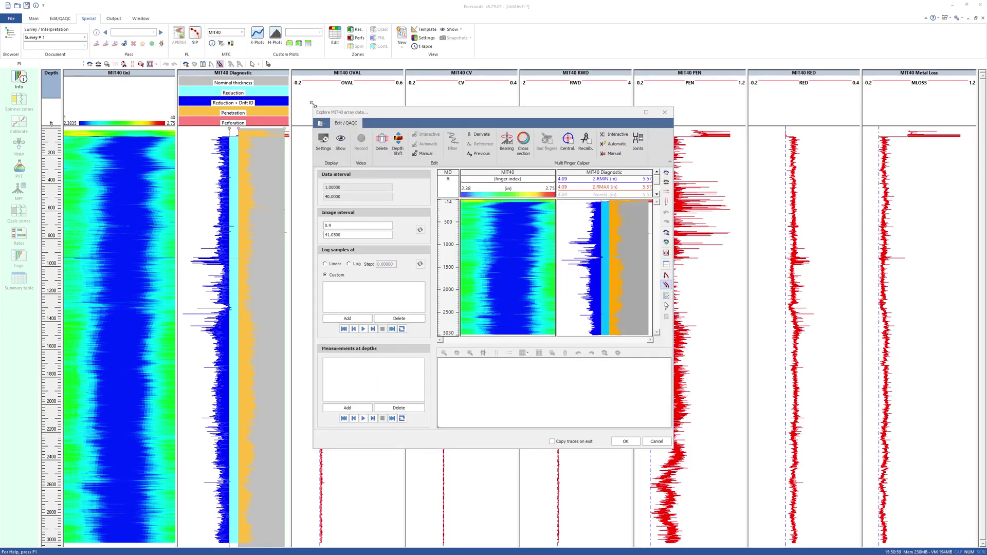
{"action": "left_click_drag", "start_coordinate": [313, 108], "coordinate": [226, 90]}
{"action": "left_click_drag", "start_coordinate": [127, 73], "coordinate": [68, 69]}
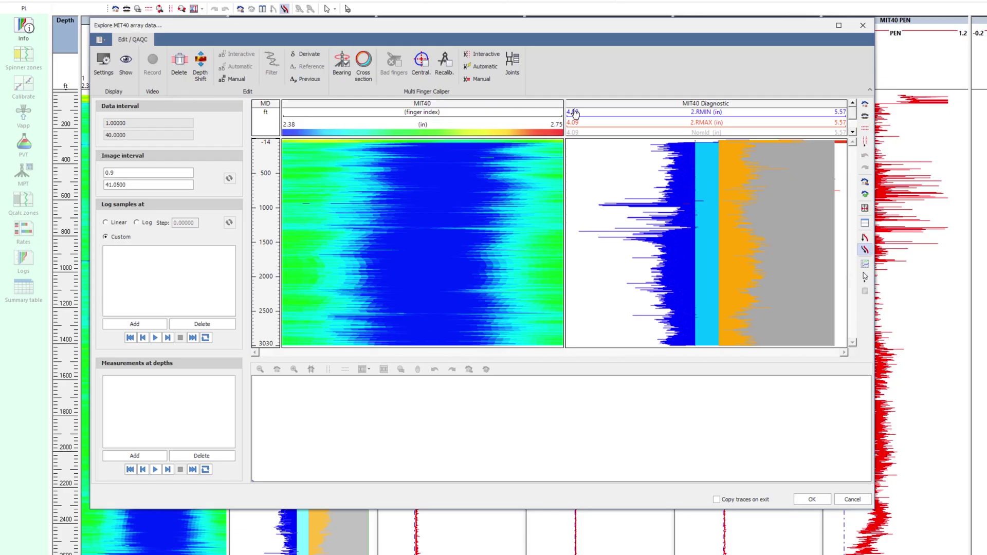
- Zoom the explorer tracks to roughly 618–829 ft
{"action": "left_click", "coordinate": [865, 128]}
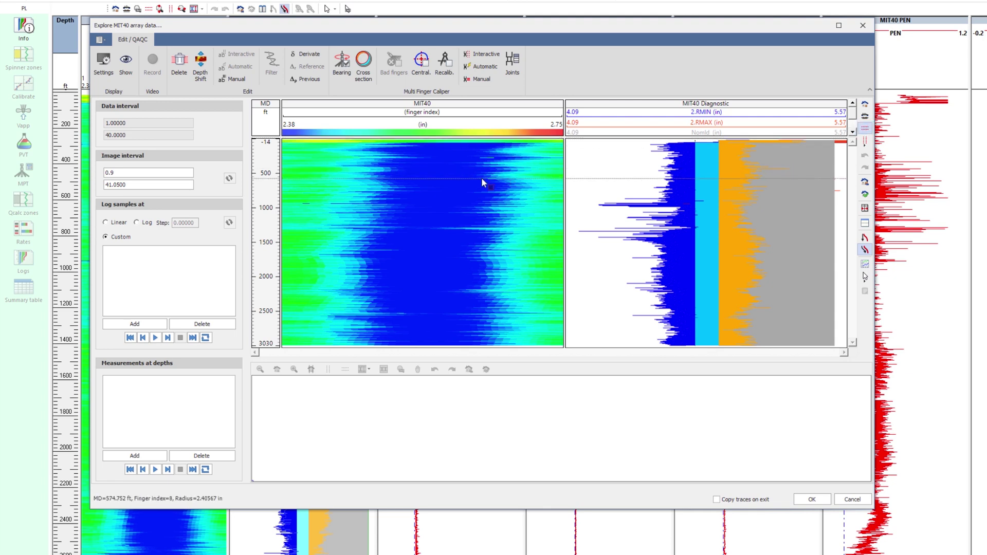
{"action": "left_click_drag", "start_coordinate": [471, 180], "coordinate": [469, 197]}
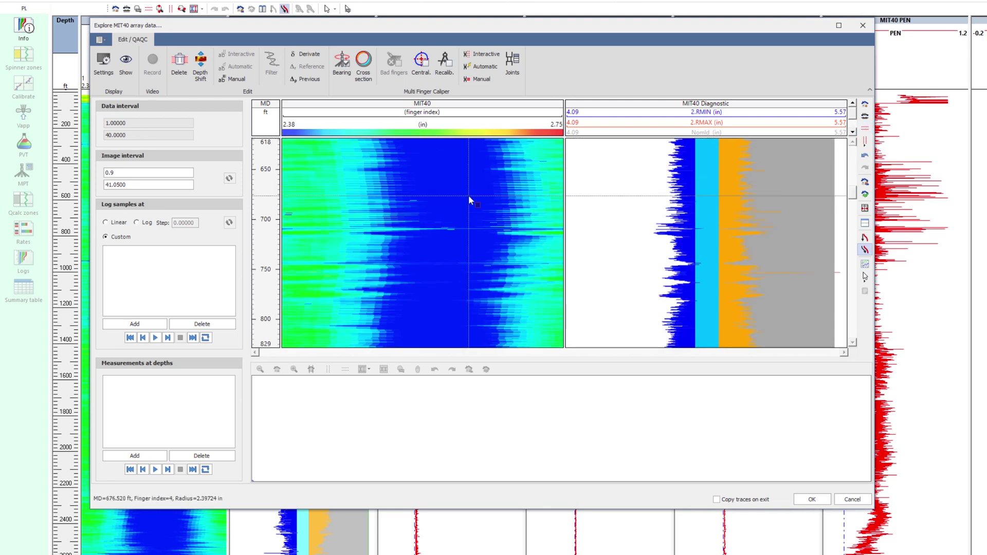
{"action": "scroll", "coordinate": [469, 197], "scroll_direction": "up", "scroll_amount": 3}
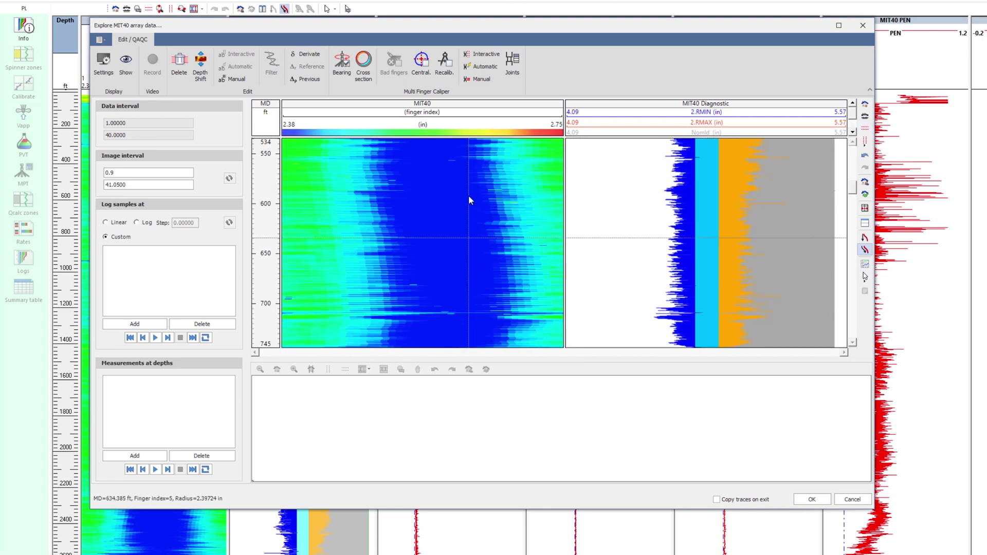
- Plot the finger radius values at 605.798 ft
{"action": "right_click", "coordinate": [426, 212]}
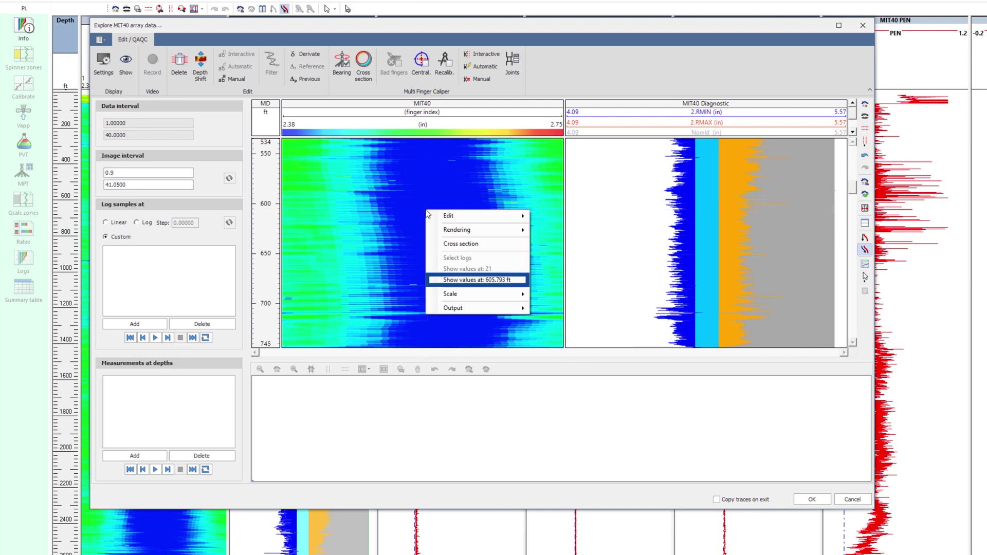
{"action": "left_click", "coordinate": [442, 278]}
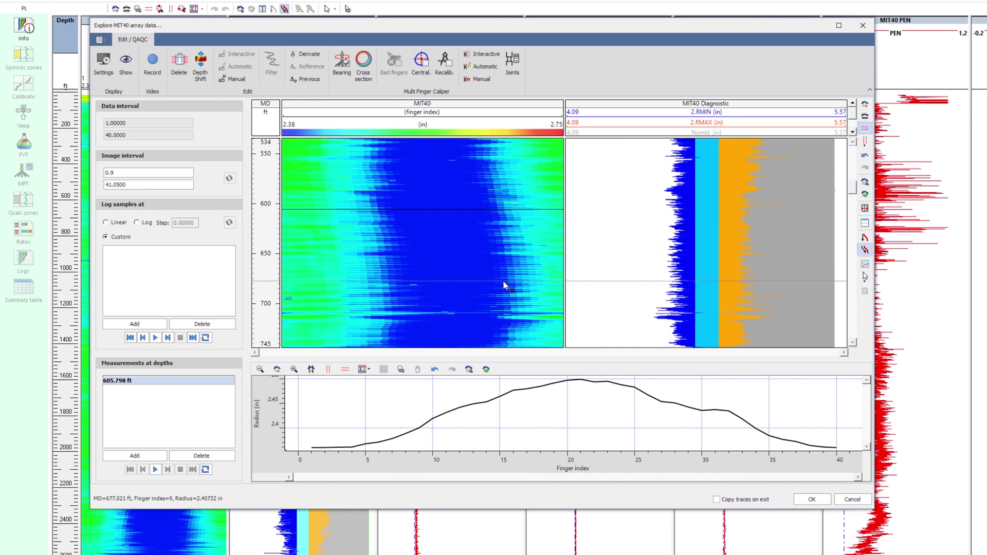
{"action": "scroll", "coordinate": [489, 293], "scroll_direction": "up", "scroll_amount": 5}
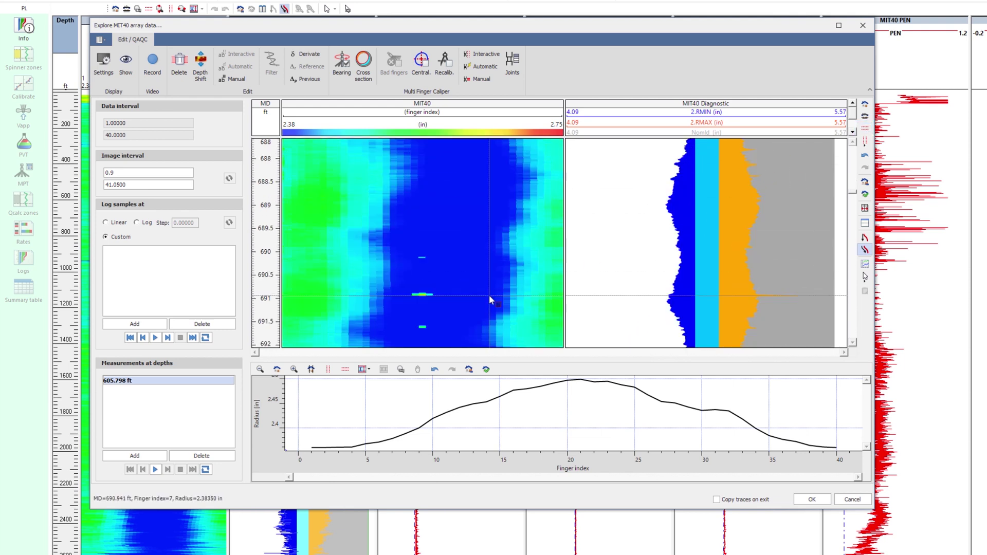
- Add a 690.918 ft radius curve and inspect its spike near finger 37
{"action": "right_click", "coordinate": [429, 294]}
{"action": "left_click", "coordinate": [151, 455]}
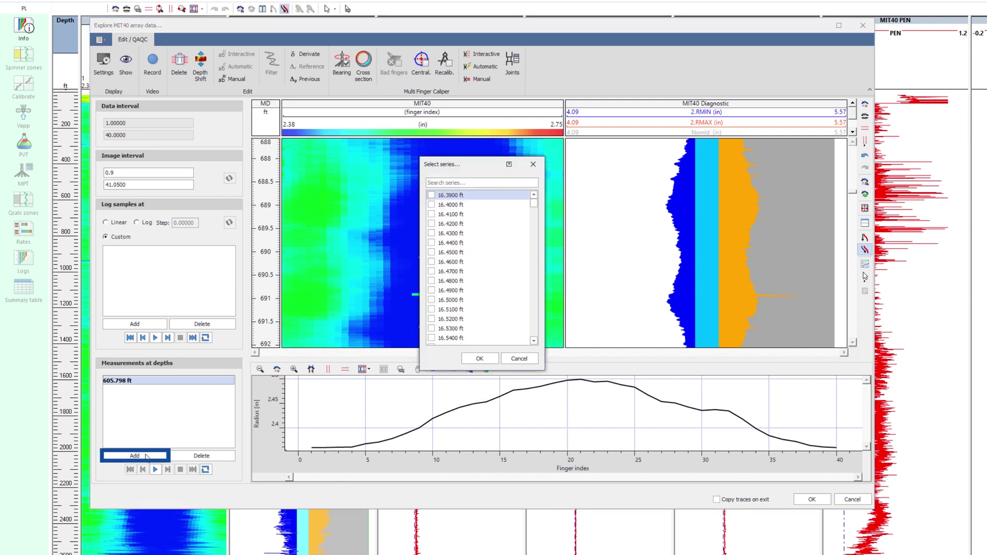
{"action": "left_click_drag", "start_coordinate": [535, 206], "coordinate": [533, 231]}
{"action": "left_click", "coordinate": [534, 340]}
{"action": "left_click", "coordinate": [432, 262]}
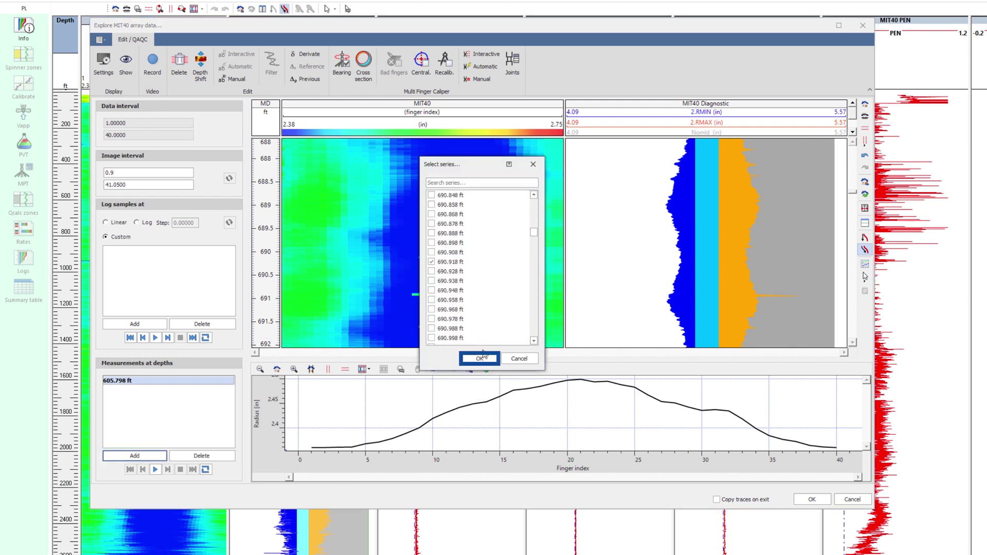
{"action": "left_click", "coordinate": [480, 359]}
{"action": "left_click", "coordinate": [797, 391]}
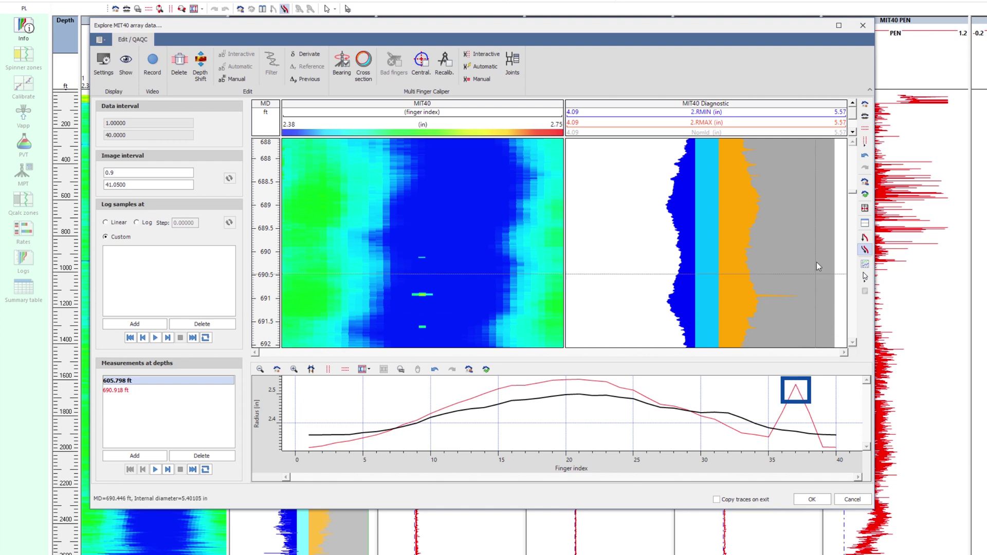
{"action": "left_click", "coordinate": [865, 105]}
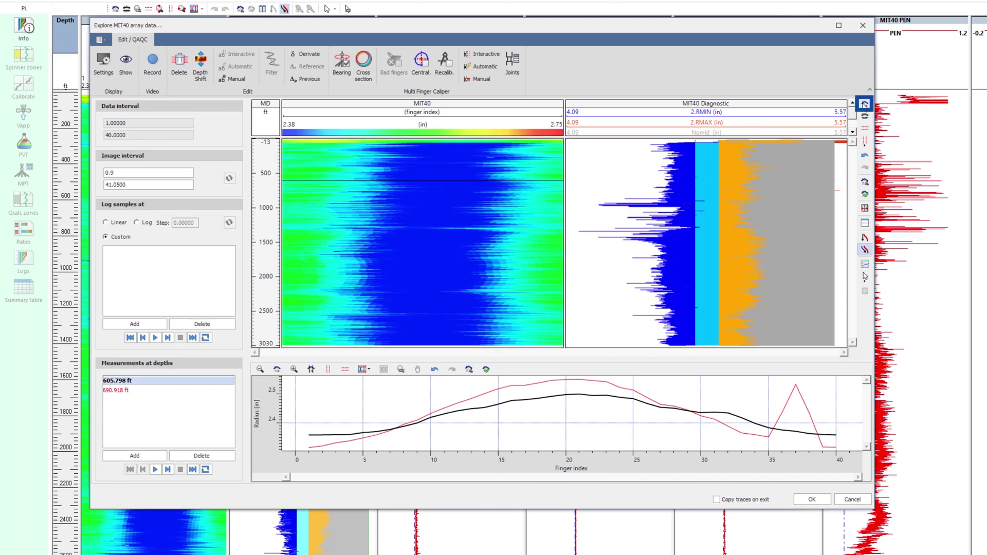
- Centralize the MIT40 data with the Absolute N points outlier strategy and 4 outliers
{"action": "left_click", "coordinate": [425, 66]}
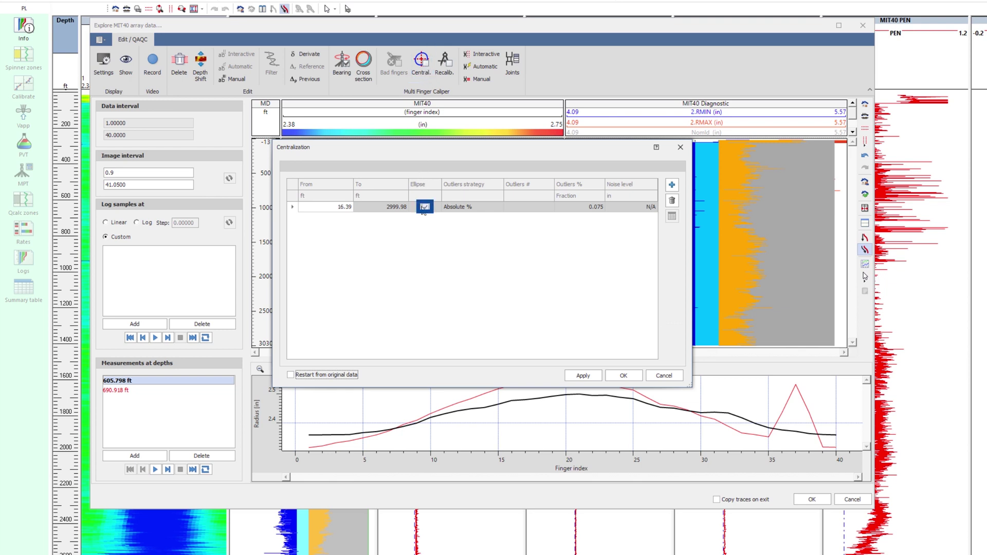
{"action": "left_click", "coordinate": [468, 207]}
{"action": "left_click", "coordinate": [468, 206]}
{"action": "left_click", "coordinate": [499, 207]}
{"action": "left_click", "coordinate": [489, 236]}
{"action": "left_click", "coordinate": [532, 207]}
{"action": "left_click", "coordinate": [539, 209]}
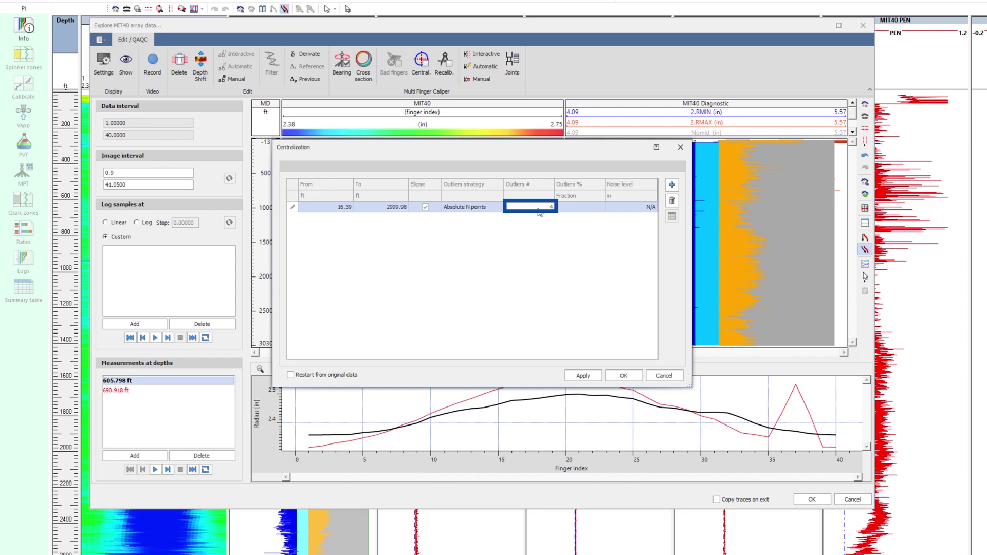
{"action": "left_click", "coordinate": [632, 376]}
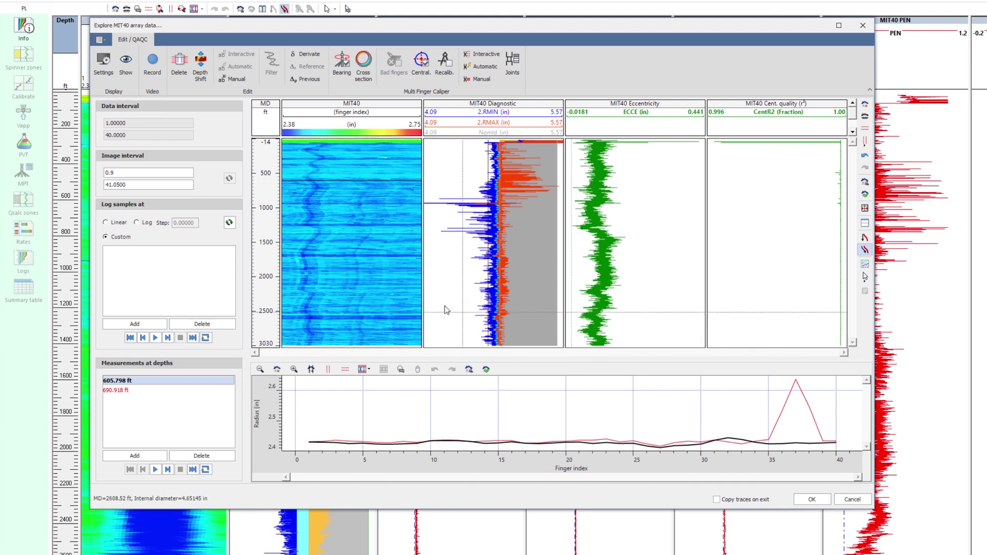
{"action": "scroll", "coordinate": [360, 270], "scroll_direction": "up", "scroll_amount": 2}
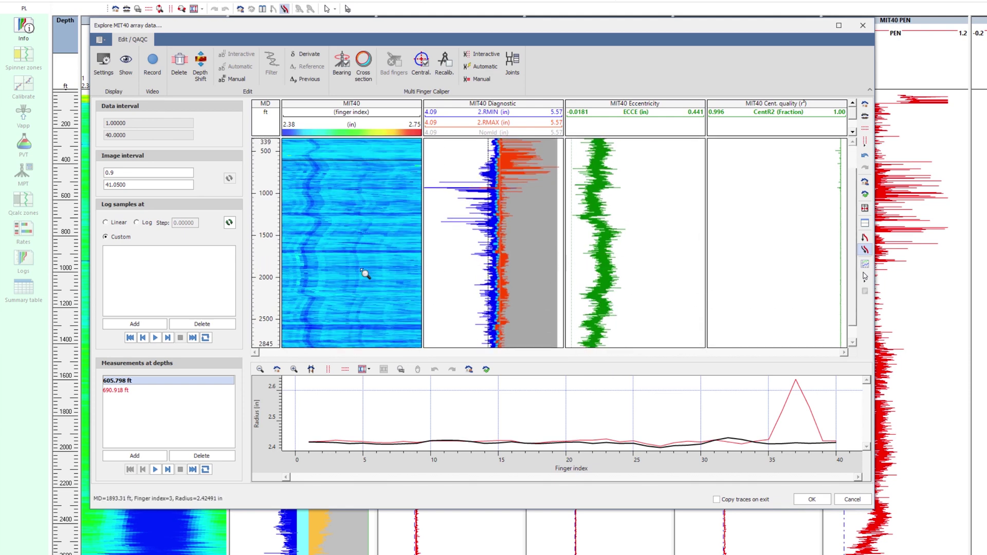
{"action": "scroll", "coordinate": [363, 272], "scroll_direction": "up", "scroll_amount": 5}
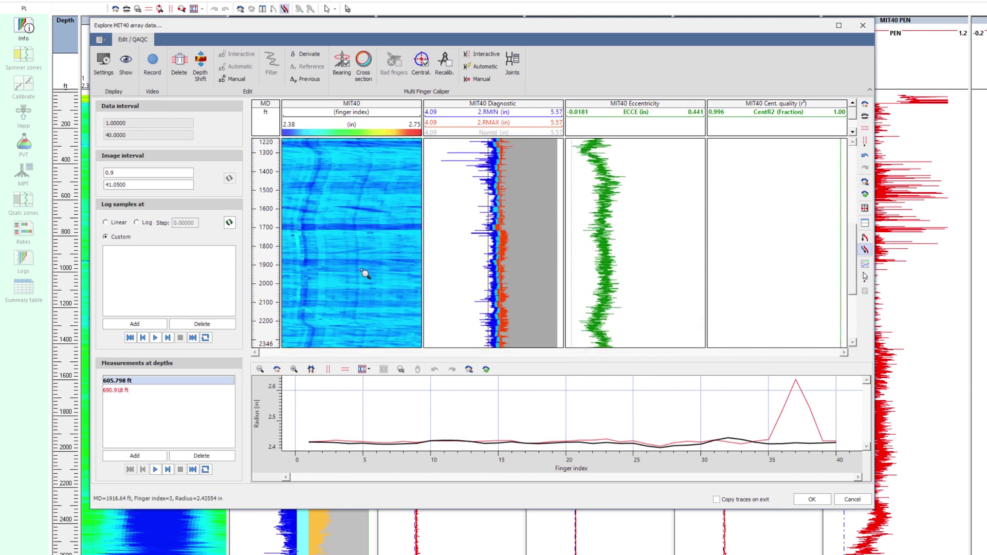
{"action": "scroll", "coordinate": [363, 272], "scroll_direction": "up", "scroll_amount": 6}
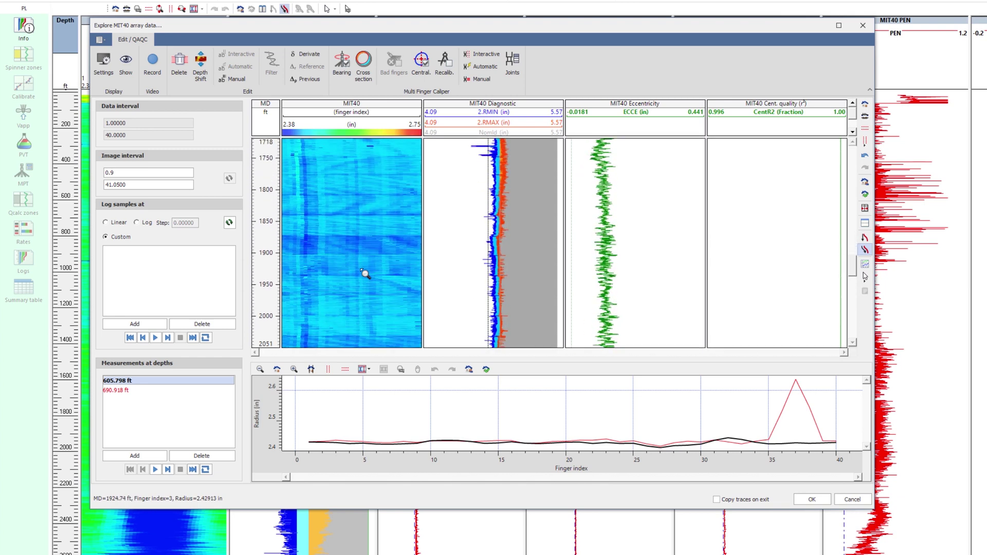
{"action": "scroll", "coordinate": [364, 274], "scroll_direction": "up", "scroll_amount": 3}
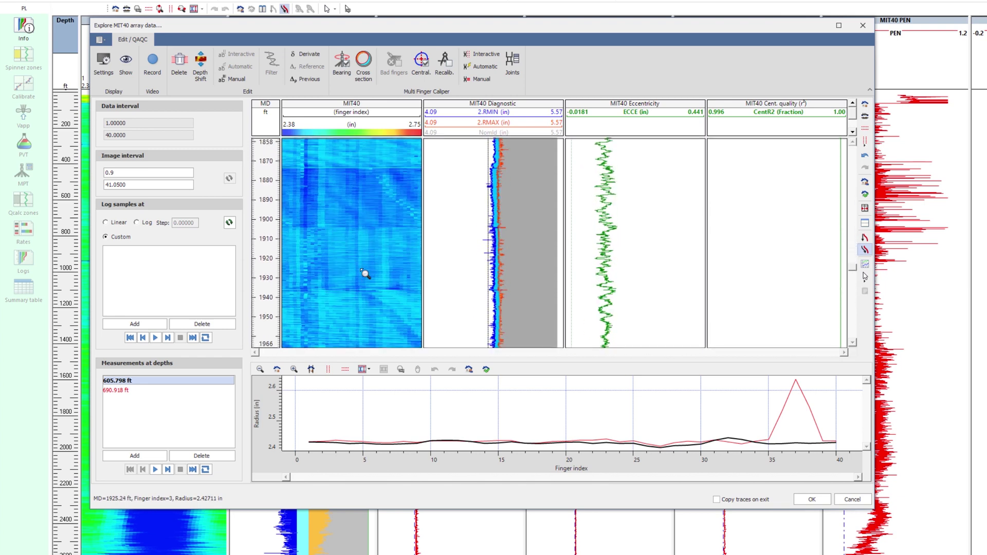
{"action": "scroll", "coordinate": [364, 273], "scroll_direction": "up", "scroll_amount": 1}
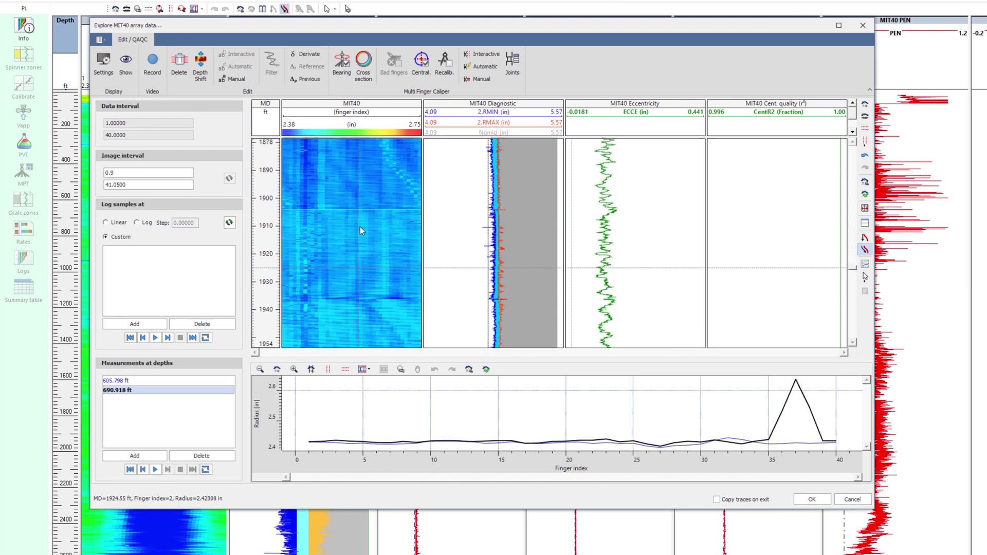
- Open a cross-section of the array data and step it to 605.798 ft, then 690.918 ft
{"action": "left_click", "coordinate": [364, 83]}
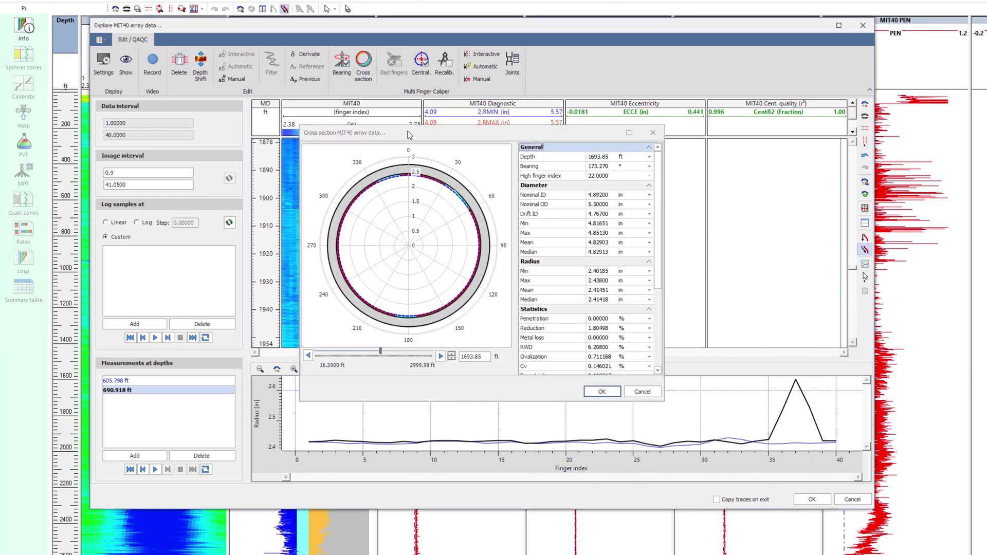
{"action": "left_click_drag", "start_coordinate": [407, 135], "coordinate": [617, 106]}
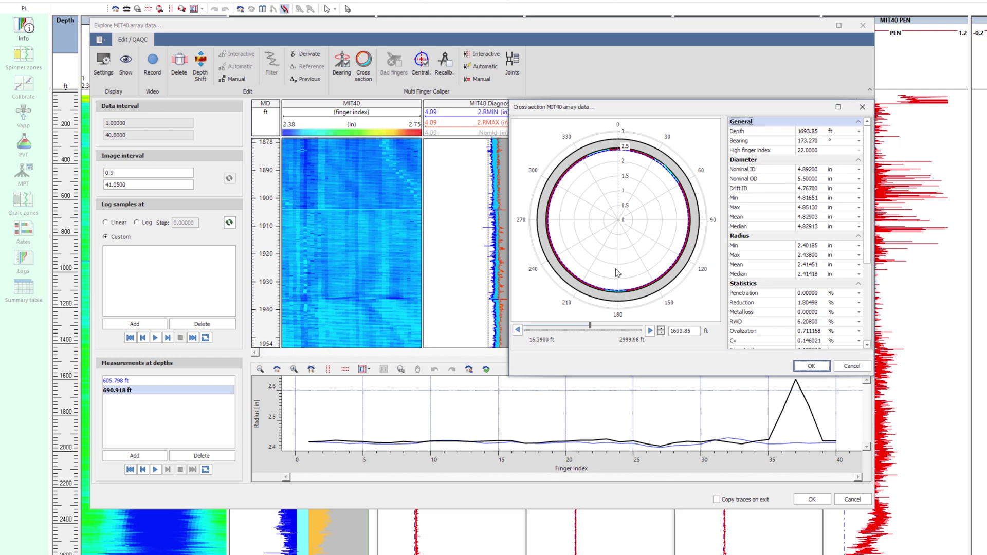
{"action": "left_click", "coordinate": [649, 332]}
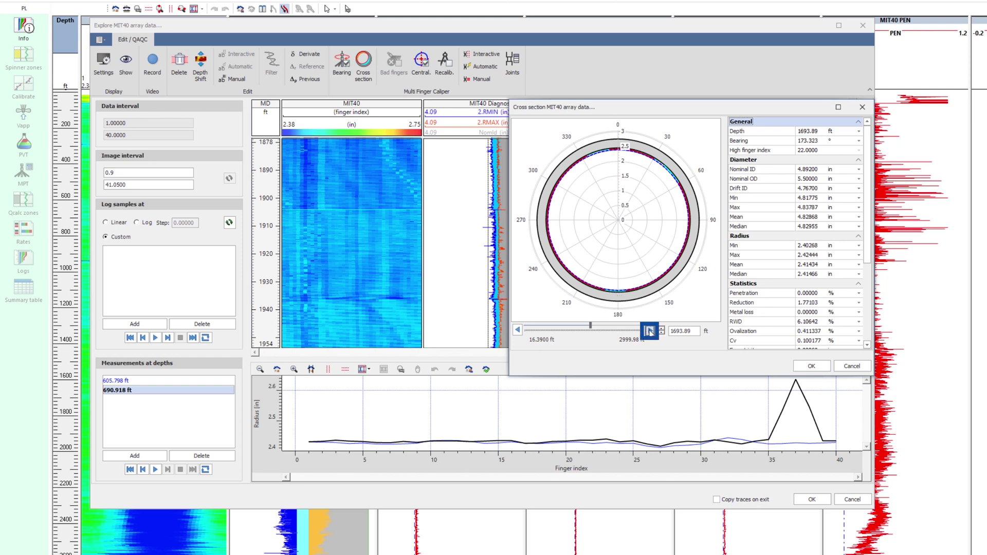
{"action": "left_click_drag", "start_coordinate": [593, 330], "coordinate": [618, 327]}
{"action": "left_click", "coordinate": [661, 332]}
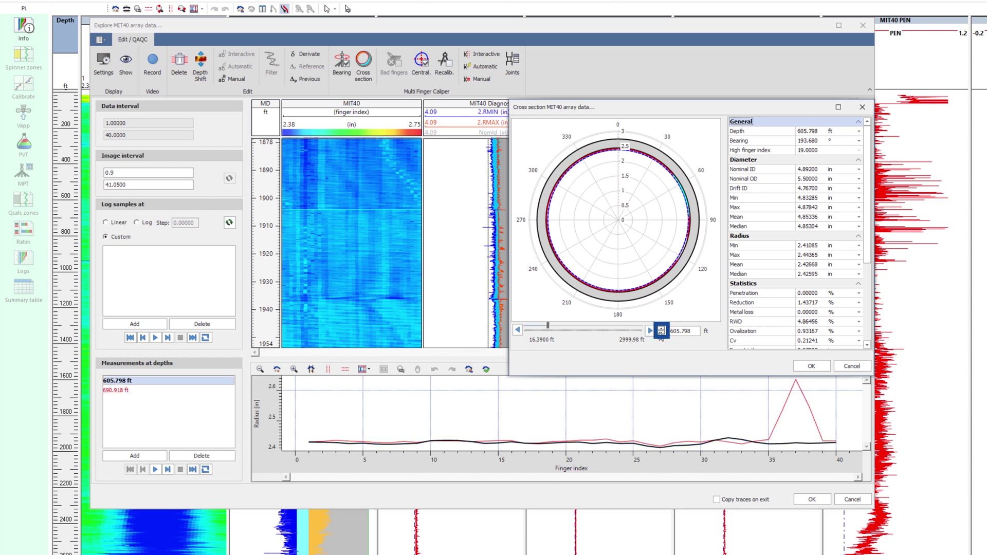
{"action": "left_click", "coordinate": [661, 331]}
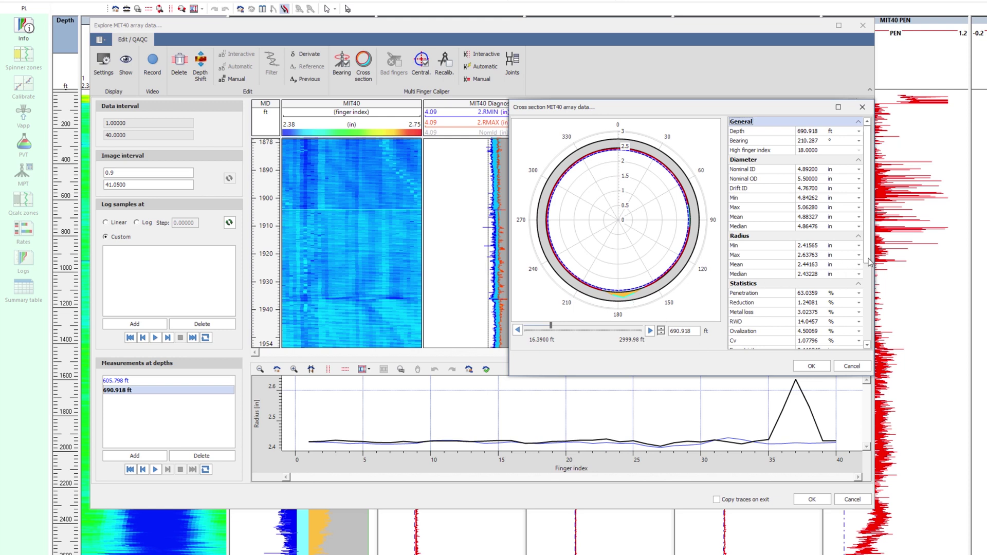
- Show finger markers on the 690.918 ft cross-section and close it
{"action": "left_click_drag", "start_coordinate": [870, 238], "coordinate": [871, 318]}
{"action": "left_click", "coordinate": [829, 269]}
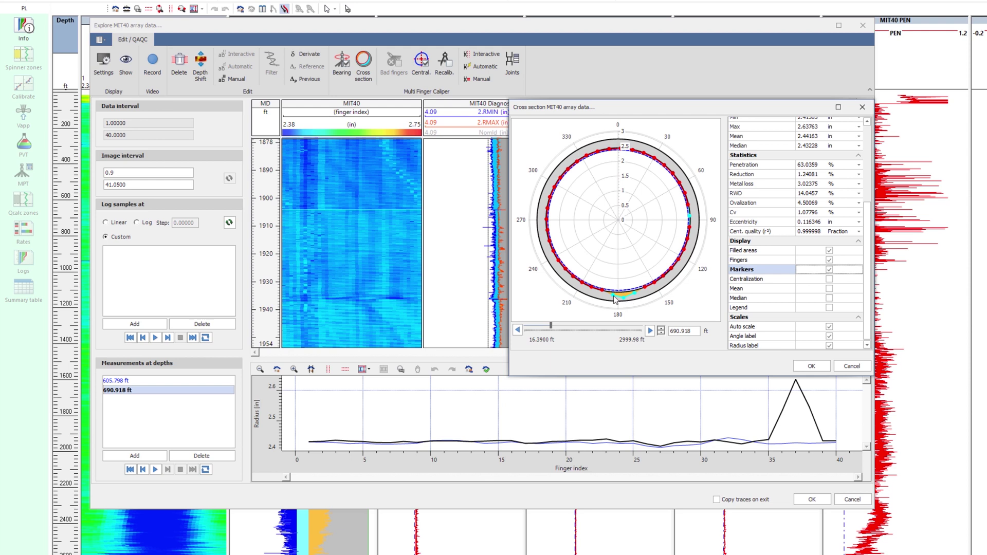
{"action": "mouse_move", "coordinate": [615, 300]}
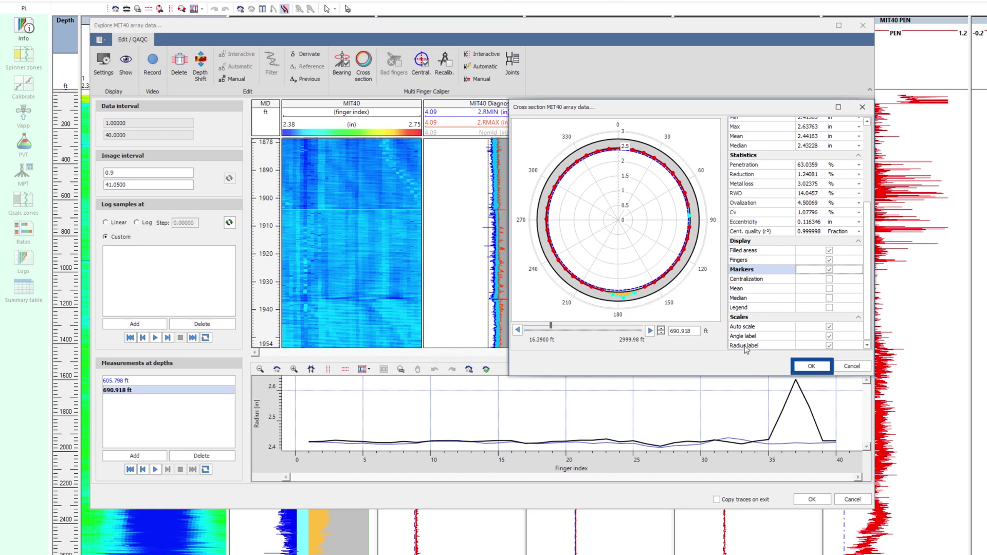
{"action": "left_click", "coordinate": [808, 366]}
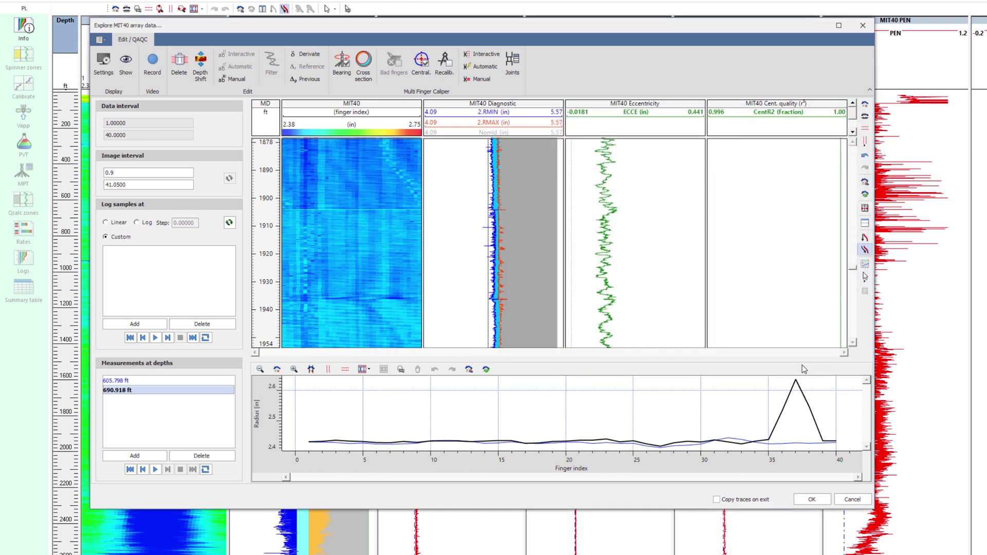
- Apply bearing correction, remove the eccentricity track, and zoom to the anomaly near 1731 ft
{"action": "left_click", "coordinate": [342, 72]}
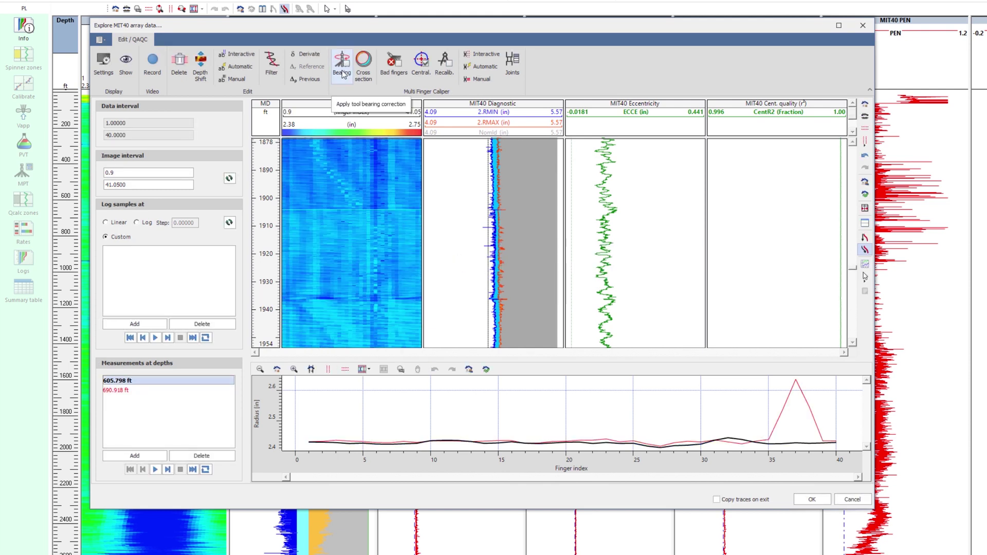
{"action": "left_click_drag", "start_coordinate": [618, 106], "coordinate": [671, 35]}
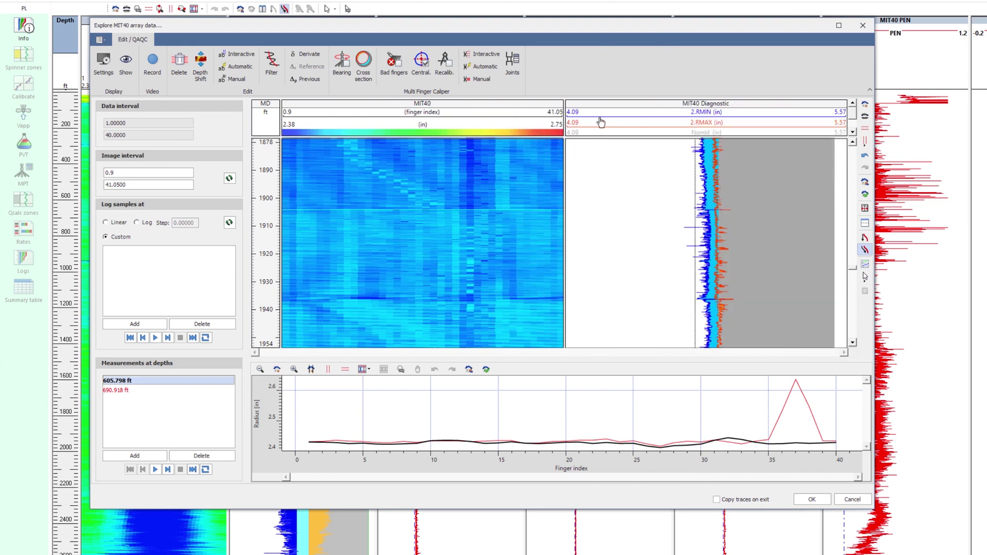
{"action": "scroll", "coordinate": [461, 249], "scroll_direction": "up", "scroll_amount": 3}
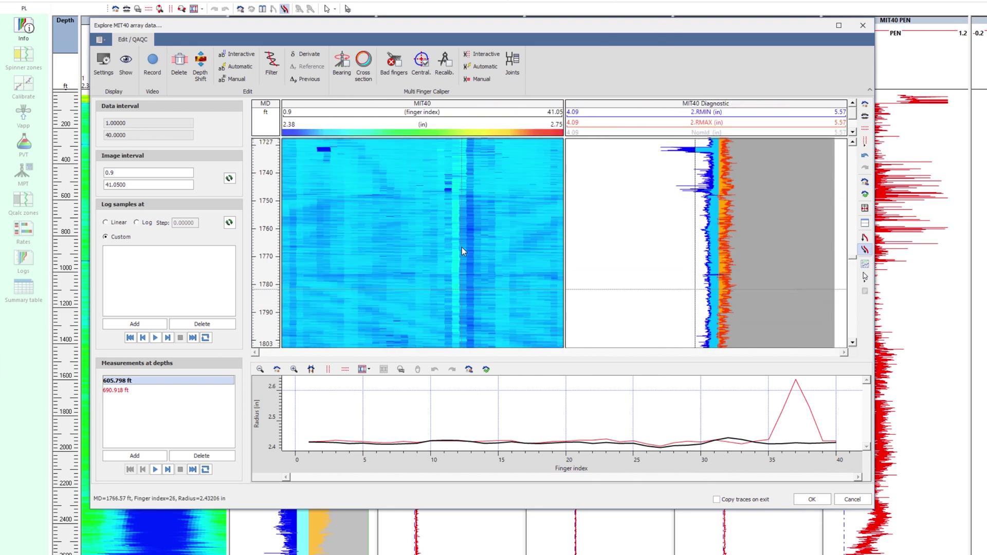
{"action": "scroll", "coordinate": [436, 199], "scroll_direction": "up", "scroll_amount": 1}
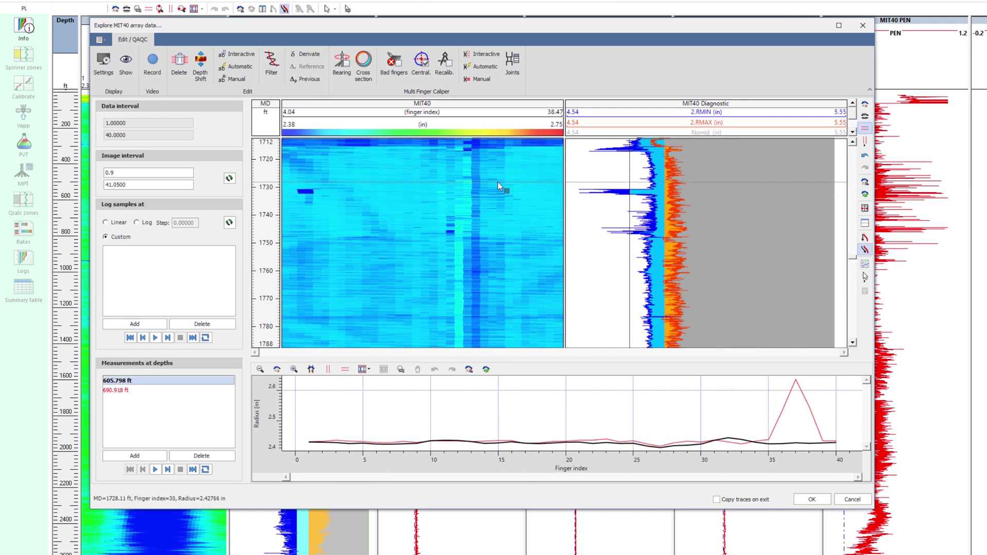
{"action": "scroll", "coordinate": [492, 207], "scroll_direction": "up", "scroll_amount": 3}
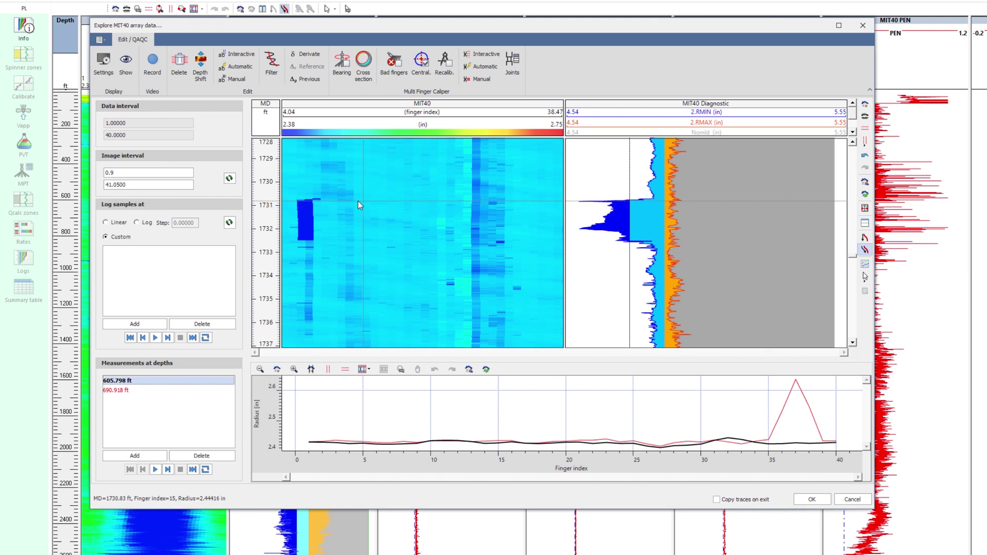
- Replace the fingers 6–8 anomaly at 1730.68–1732.56 ft with Average values, then view full depth
{"action": "right_click", "coordinate": [316, 199]}
{"action": "mouse_move", "coordinate": [322, 206]}
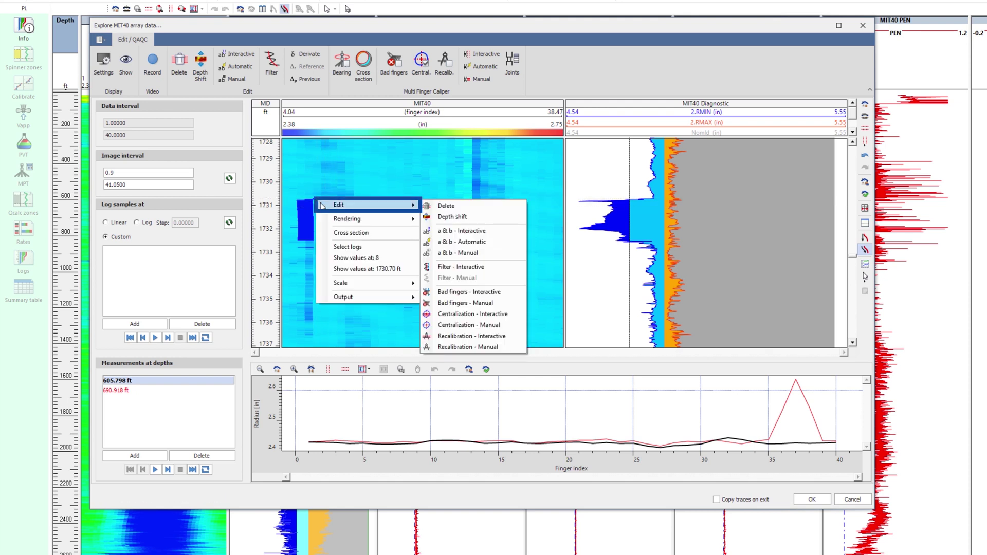
{"action": "left_click", "coordinate": [502, 292]}
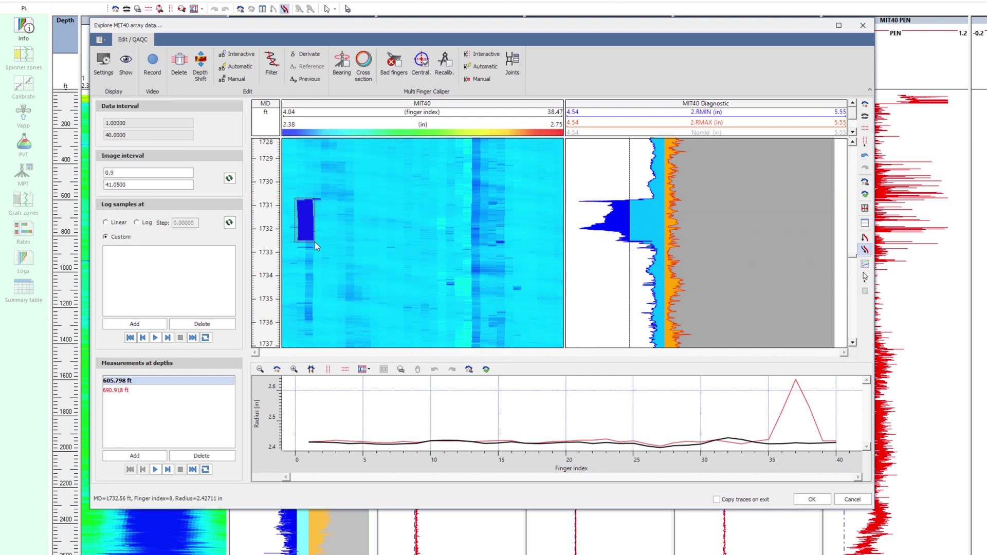
{"action": "left_click_drag", "start_coordinate": [315, 242], "coordinate": [315, 242]}
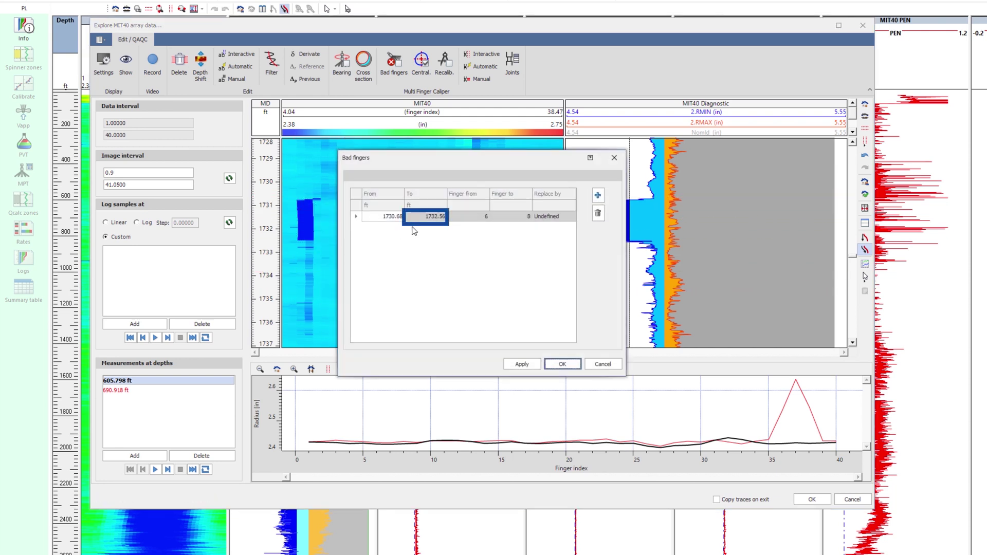
{"action": "left_click", "coordinate": [523, 220]}
{"action": "left_click", "coordinate": [571, 218]}
{"action": "left_click", "coordinate": [554, 236]}
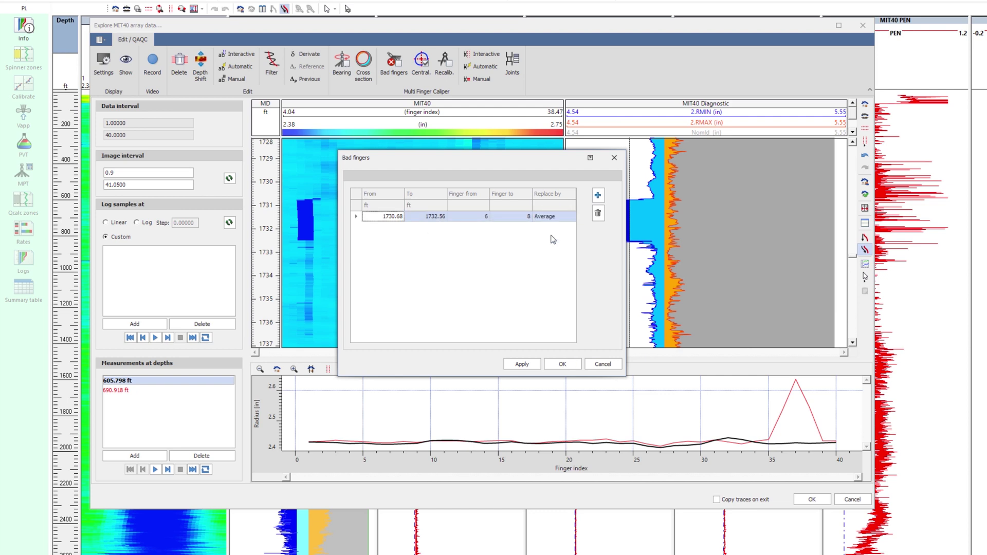
{"action": "left_click", "coordinate": [566, 364]}
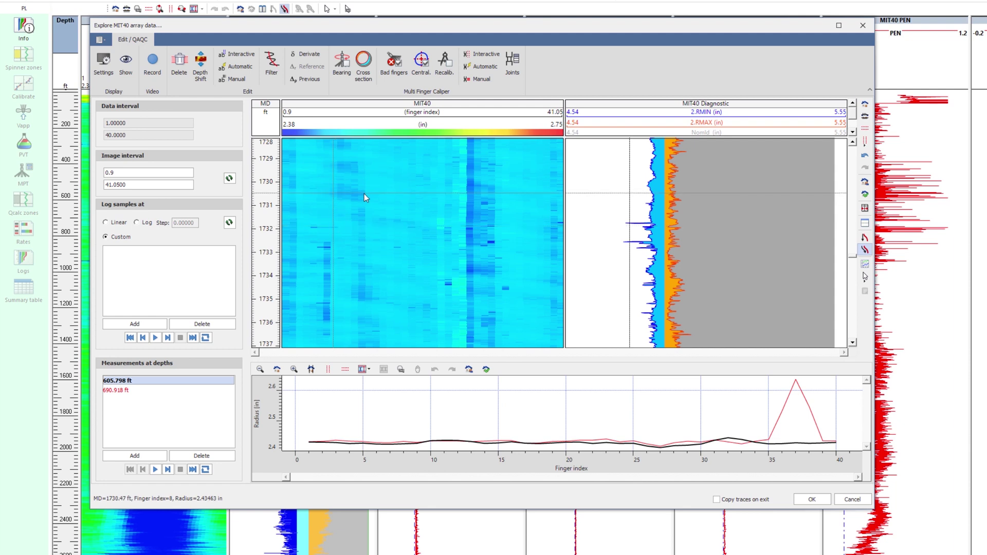
{"action": "left_click", "coordinate": [865, 105]}
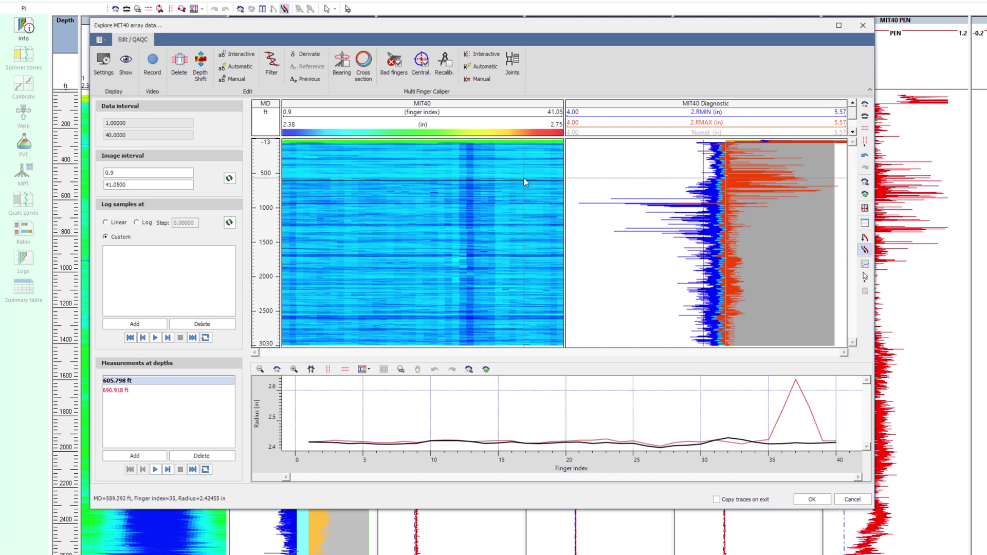
- Recalibrate the MIT40 finger radii with the Median method over 63–2999.98 ft, then open Show
{"action": "left_click", "coordinate": [448, 67]}
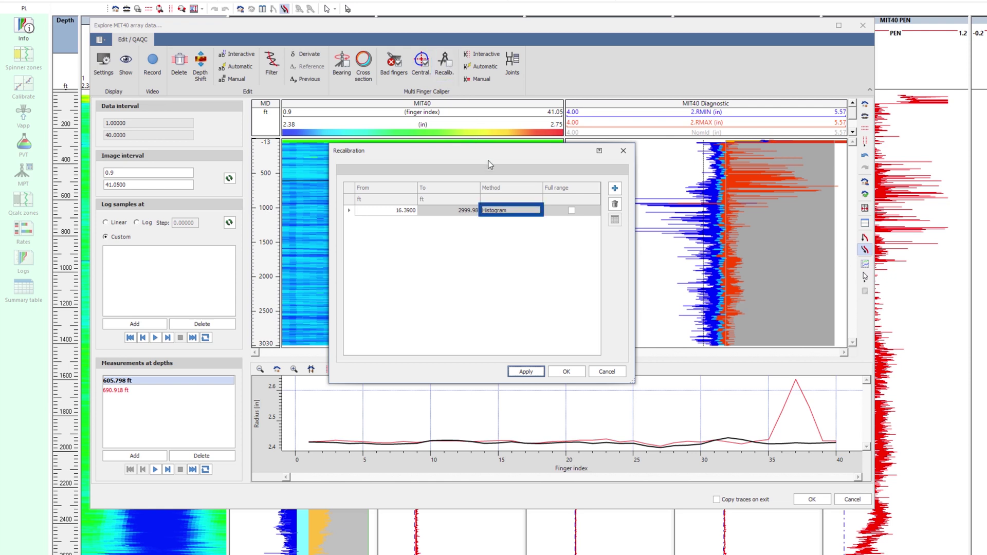
{"action": "left_click", "coordinate": [537, 211]}
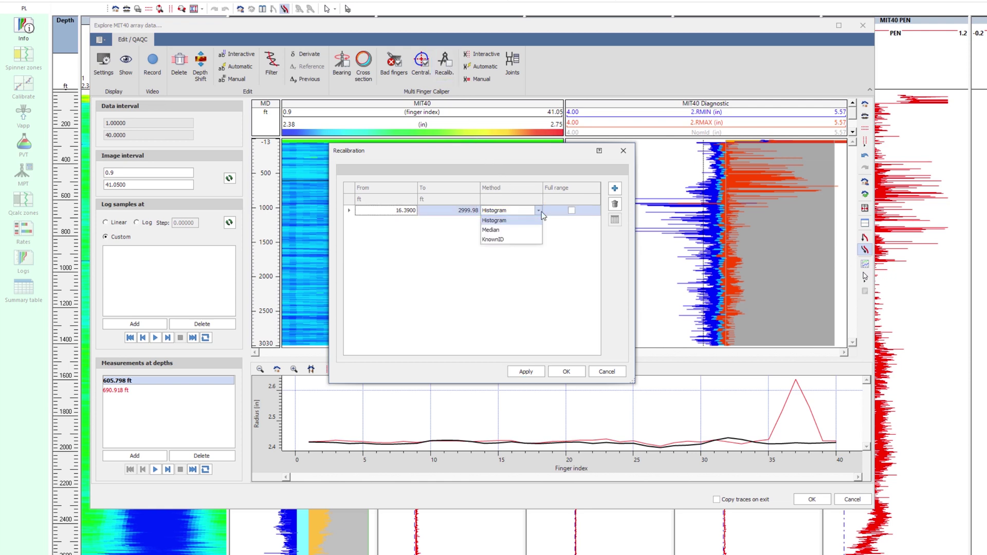
{"action": "left_click", "coordinate": [491, 229]}
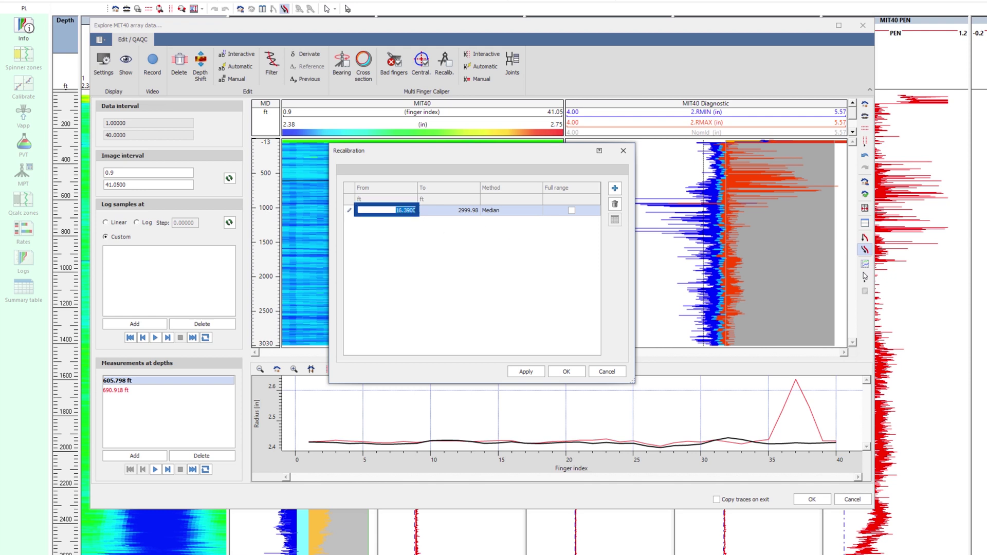
{"action": "type", "text": "63"}
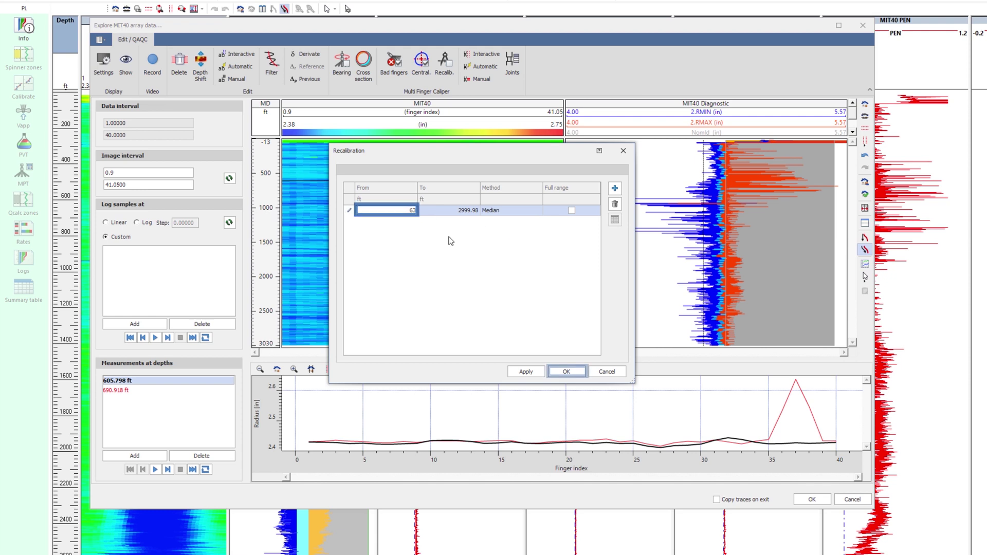
{"action": "left_click", "coordinate": [570, 370]}
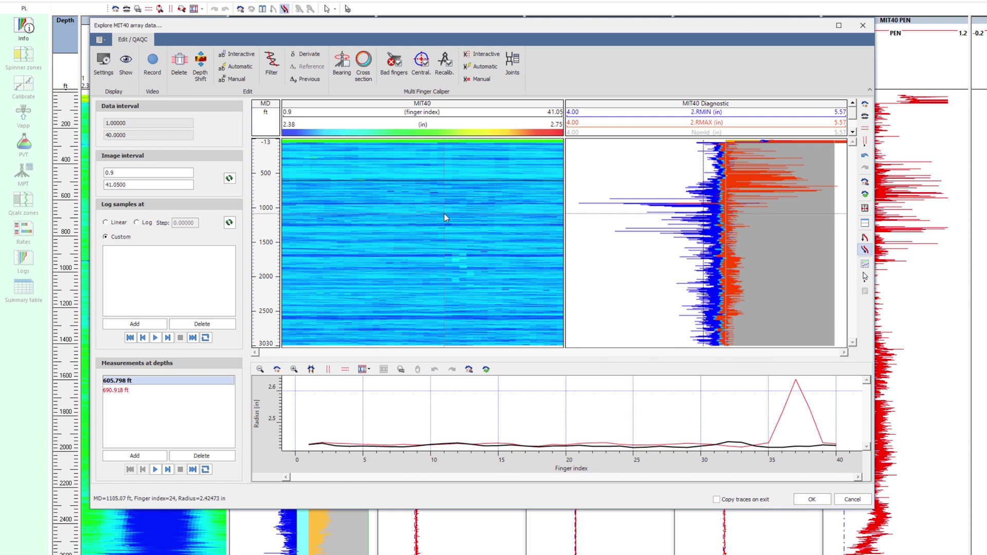
{"action": "left_click", "coordinate": [127, 69]}
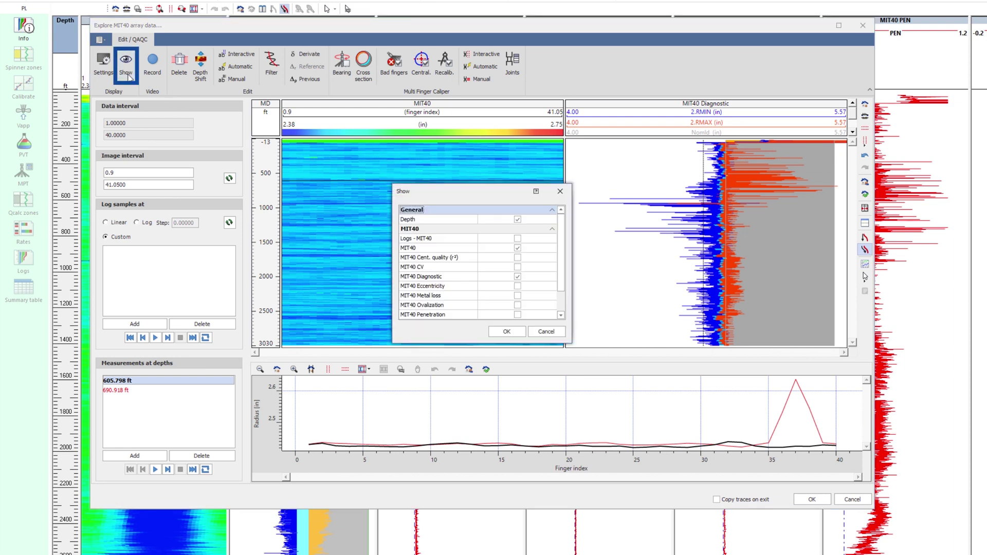
- Show the MIT40 Metal loss, Ovalization and Penetration tracks and review them over the full depth
{"action": "left_click", "coordinate": [517, 296]}
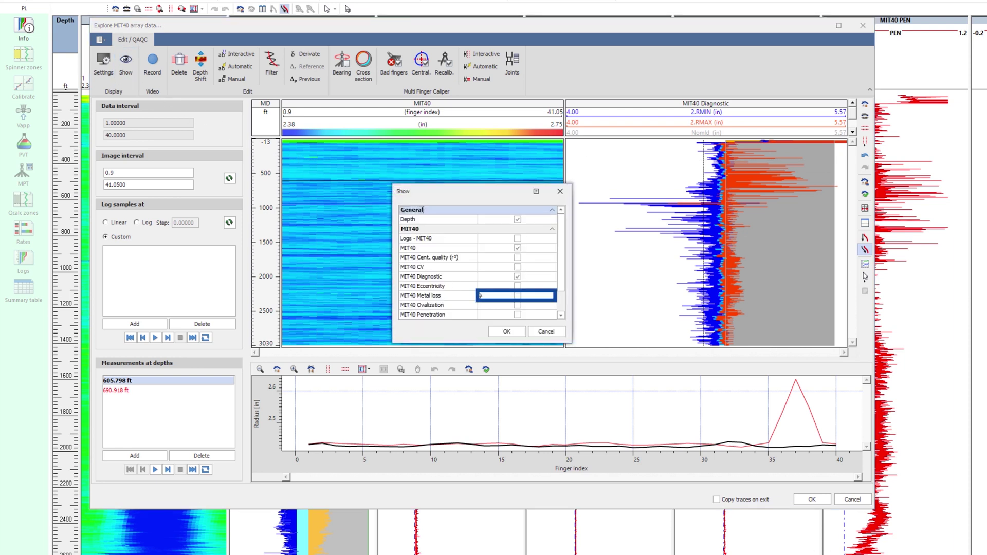
{"action": "left_click", "coordinate": [518, 306]}
{"action": "left_click", "coordinate": [518, 314]}
{"action": "left_click", "coordinate": [517, 331]}
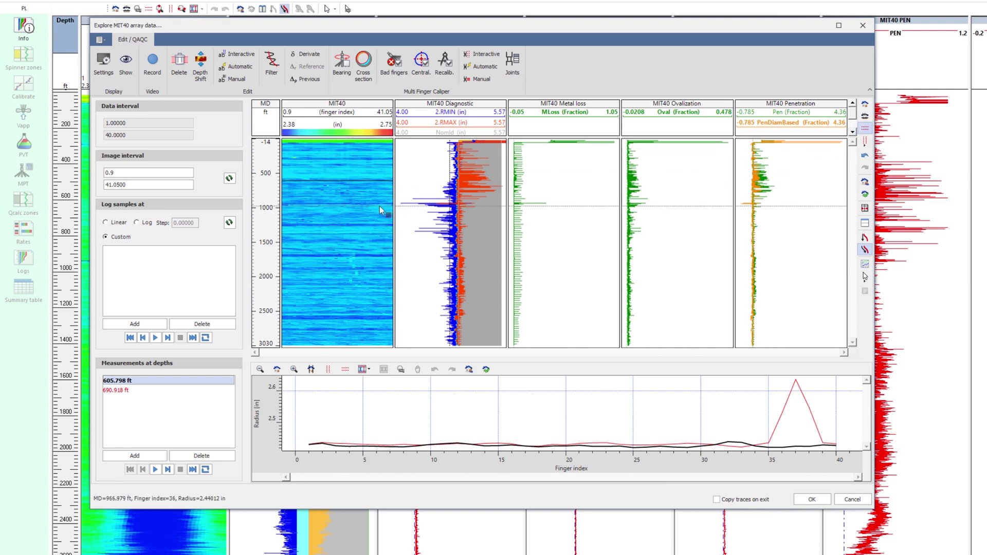
{"action": "left_click_drag", "start_coordinate": [380, 208], "coordinate": [379, 268]}
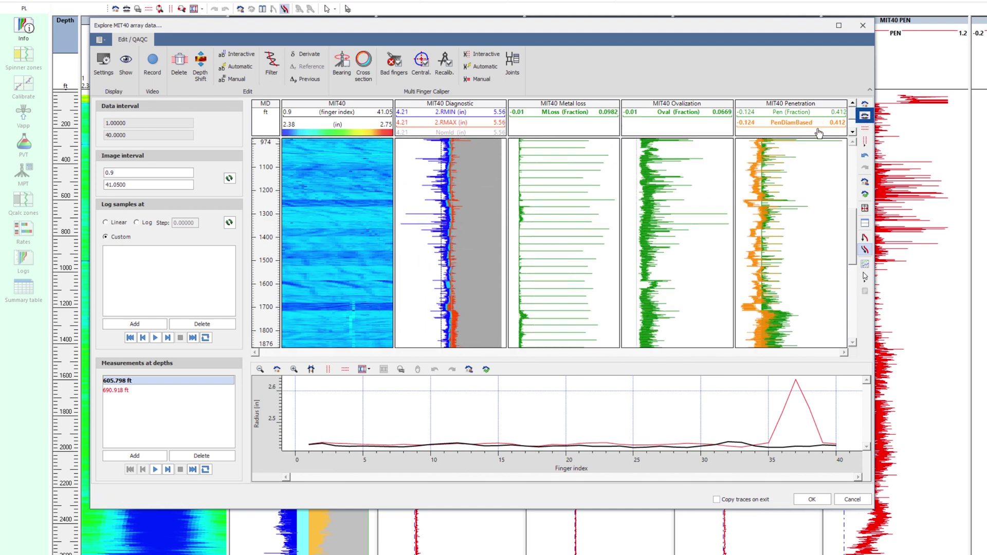
{"action": "scroll", "coordinate": [355, 260], "scroll_direction": "down", "scroll_amount": 5}
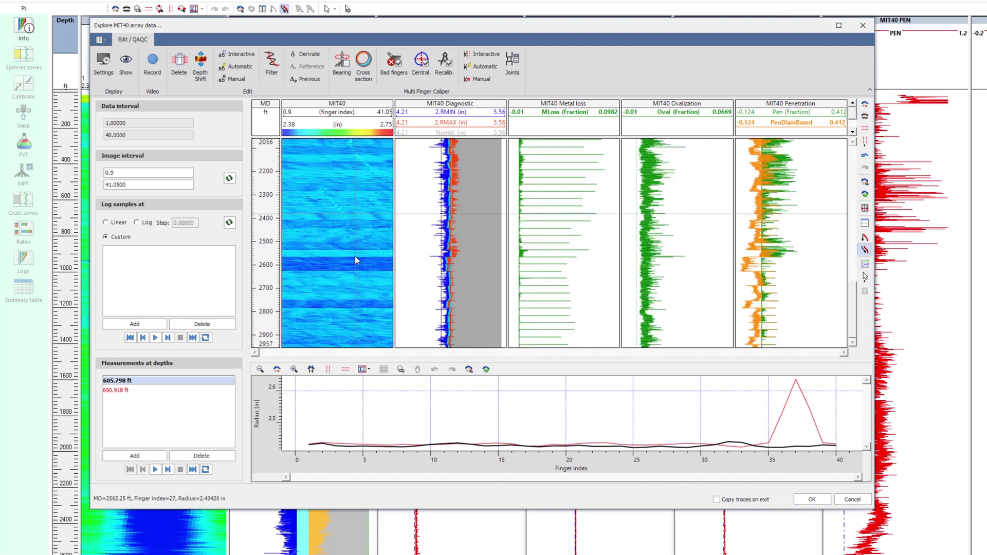
{"action": "left_click", "coordinate": [865, 104]}
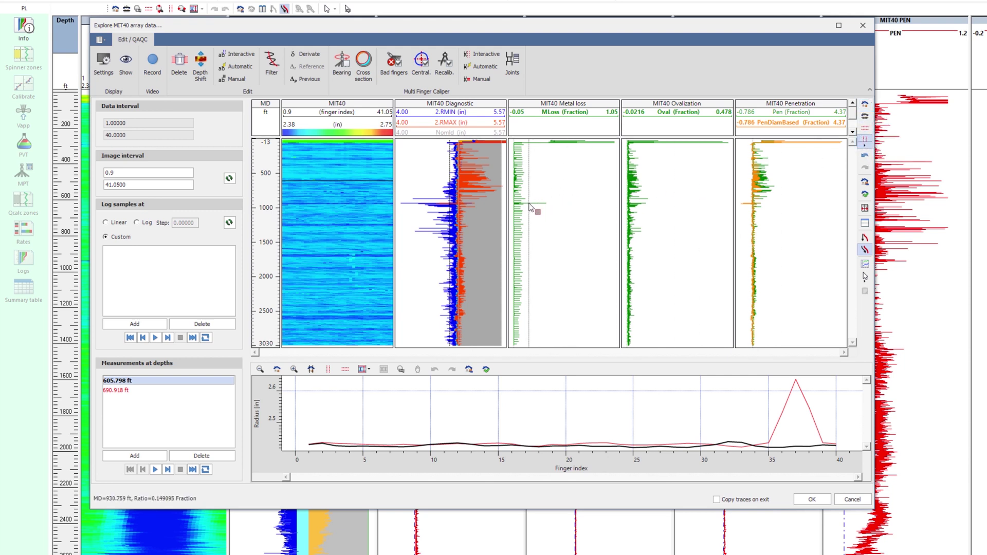
- Compute joints from the Penetration track over the range from about 2150 ft to the bottom
{"action": "scroll", "coordinate": [513, 206], "scroll_direction": "up", "scroll_amount": 5}
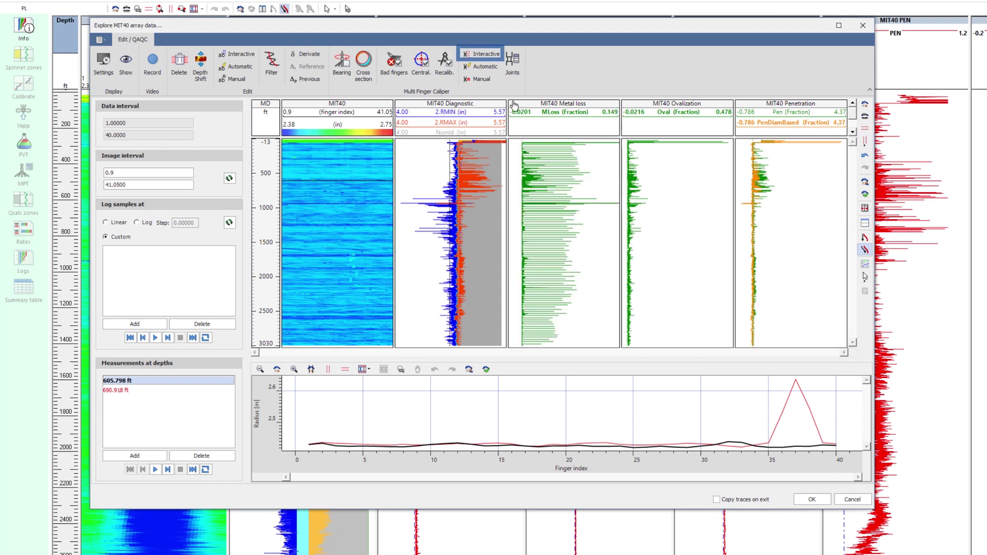
{"action": "left_click", "coordinate": [481, 53]}
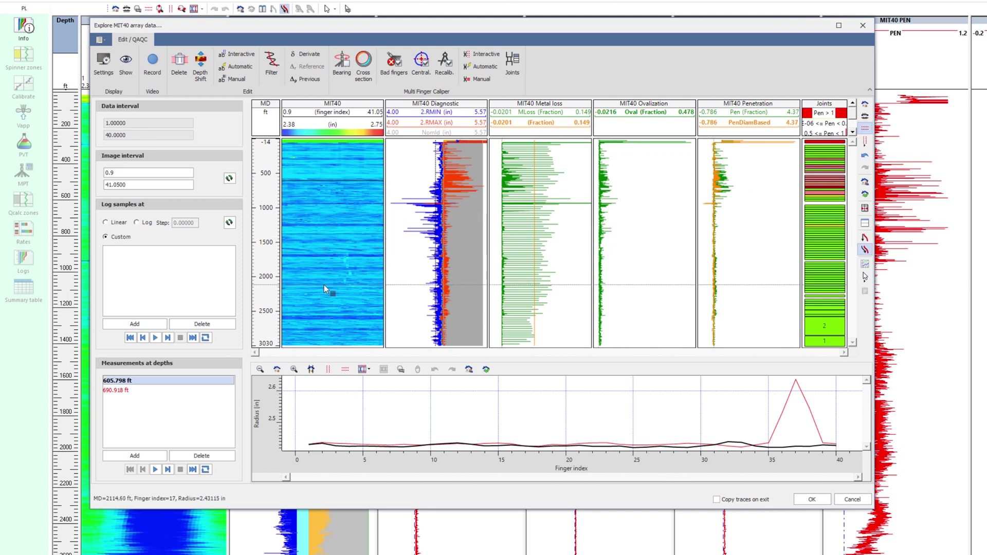
{"action": "left_click_drag", "start_coordinate": [324, 285], "coordinate": [323, 348]}
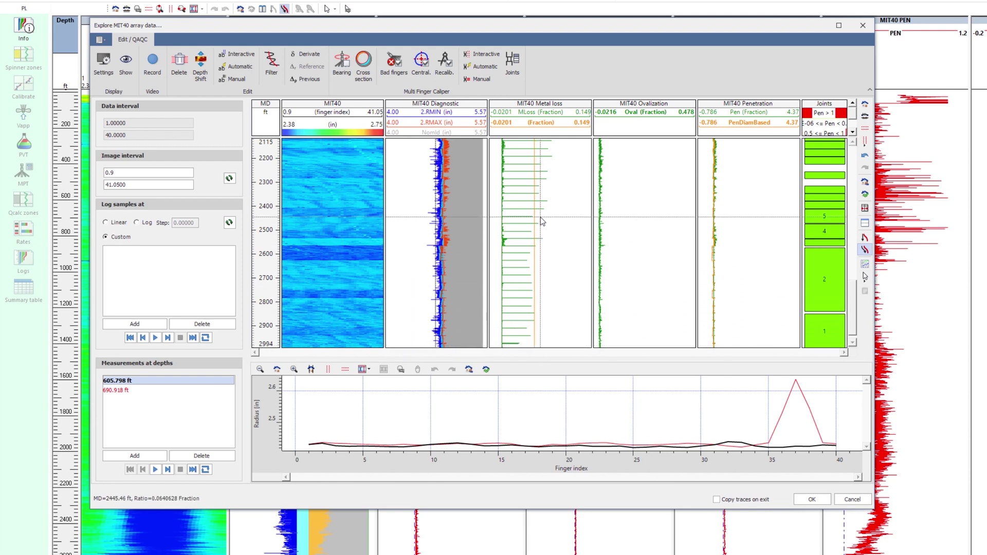
{"action": "right_click", "coordinate": [731, 221]}
{"action": "left_click", "coordinate": [745, 252]}
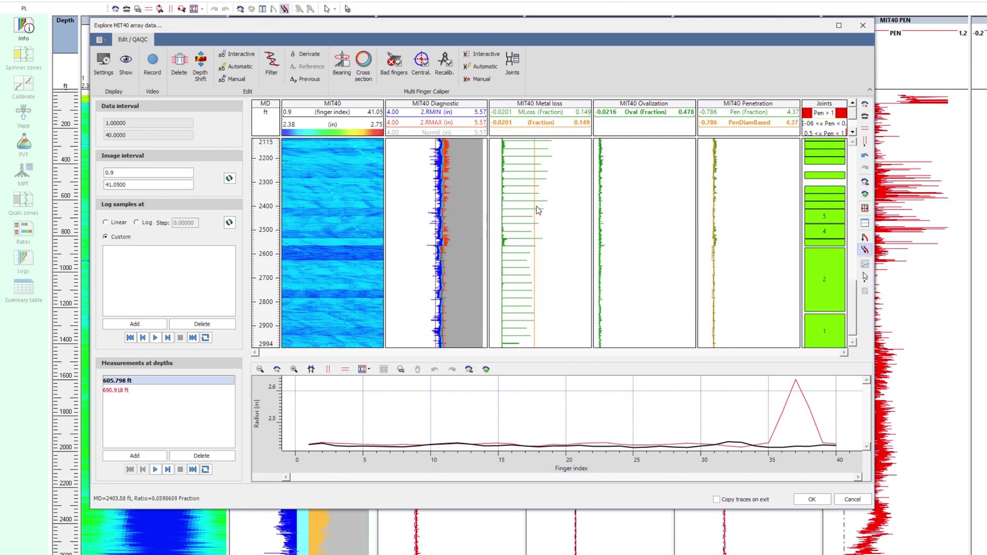
{"action": "mouse_move", "coordinate": [537, 211]}
{"action": "left_mouse_down"}
{"action": "mouse_move", "coordinate": [534, 362]}
{"action": "mouse_move", "coordinate": [535, 348]}
{"action": "left_mouse_up"}
{"action": "left_click", "coordinate": [519, 340]}
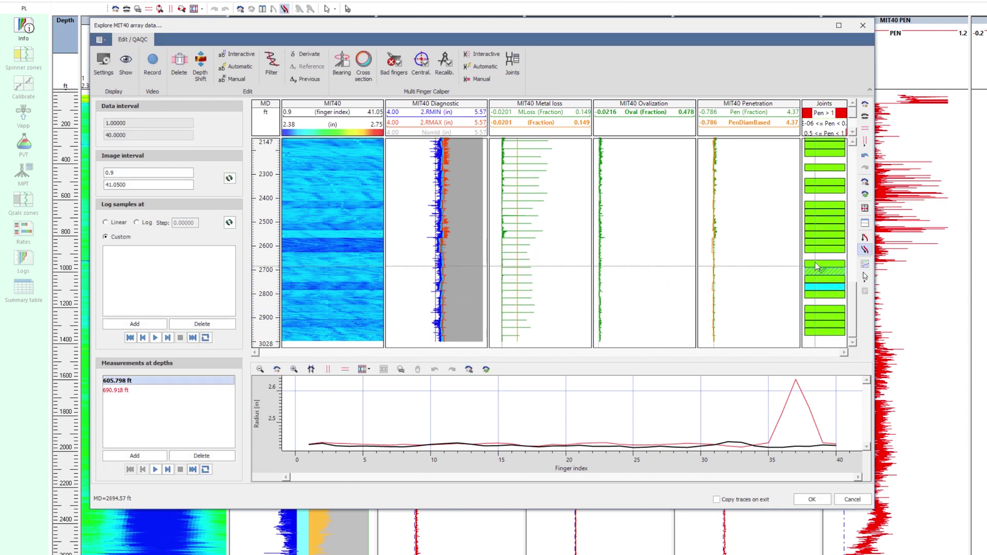
- Recompute the joints with a 27 ft minimum body length and zoom to about 2206–2422 ft
{"action": "left_click", "coordinate": [512, 71]}
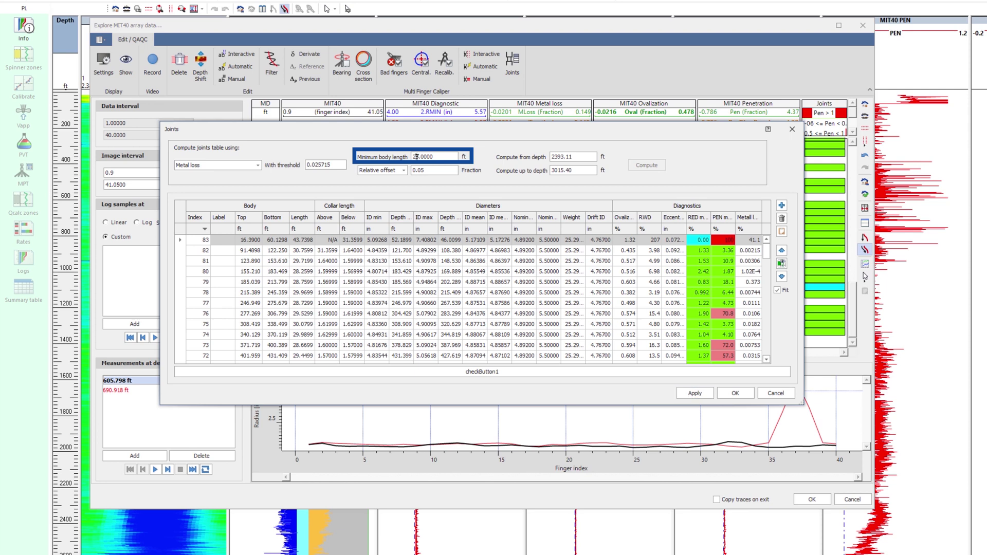
{"action": "type", "text": "7"}
{"action": "left_click", "coordinate": [647, 165]}
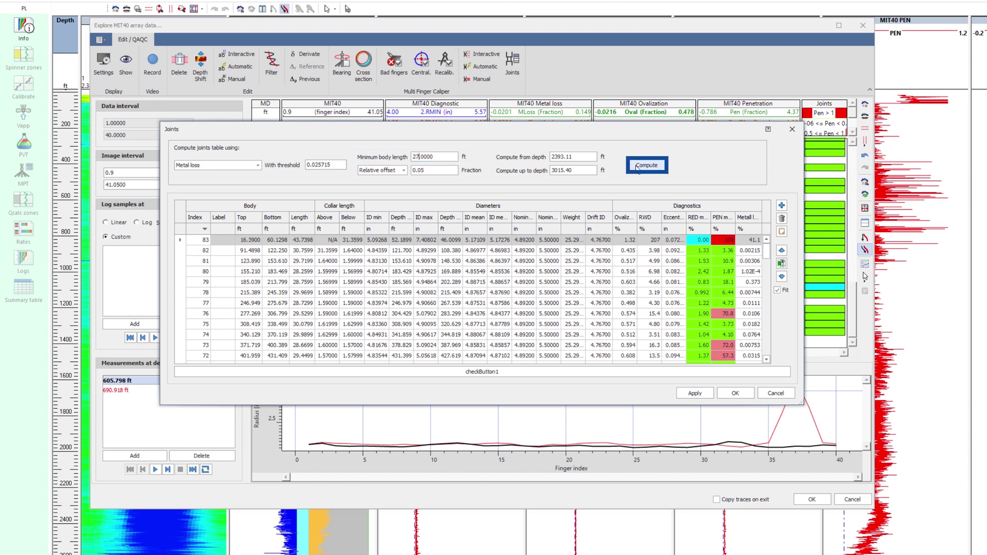
{"action": "left_click", "coordinate": [728, 395]}
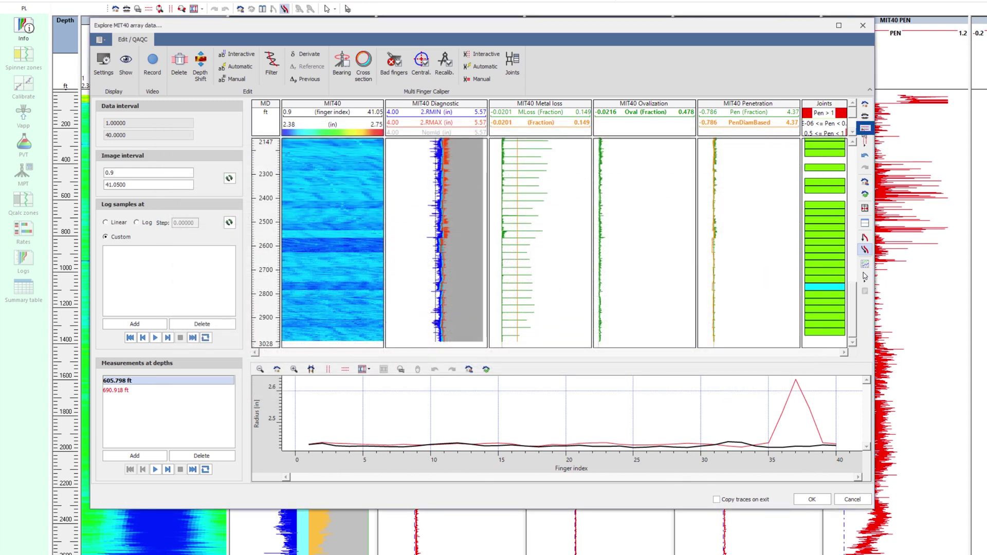
{"action": "left_click_drag", "start_coordinate": [825, 152], "coordinate": [837, 204]}
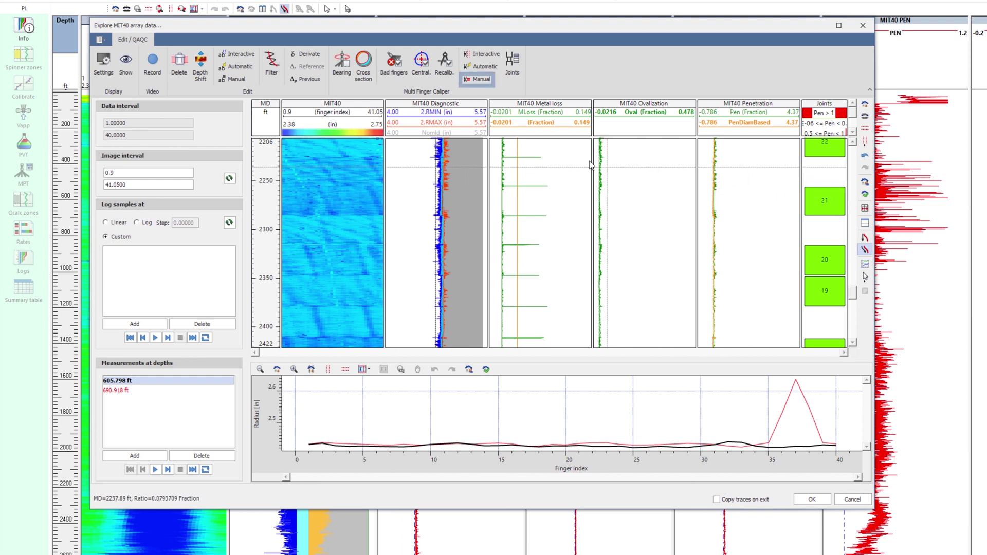
- Define one joint span manually, zoom back to full well depth, and open the Joints table
{"action": "left_click", "coordinate": [477, 80]}
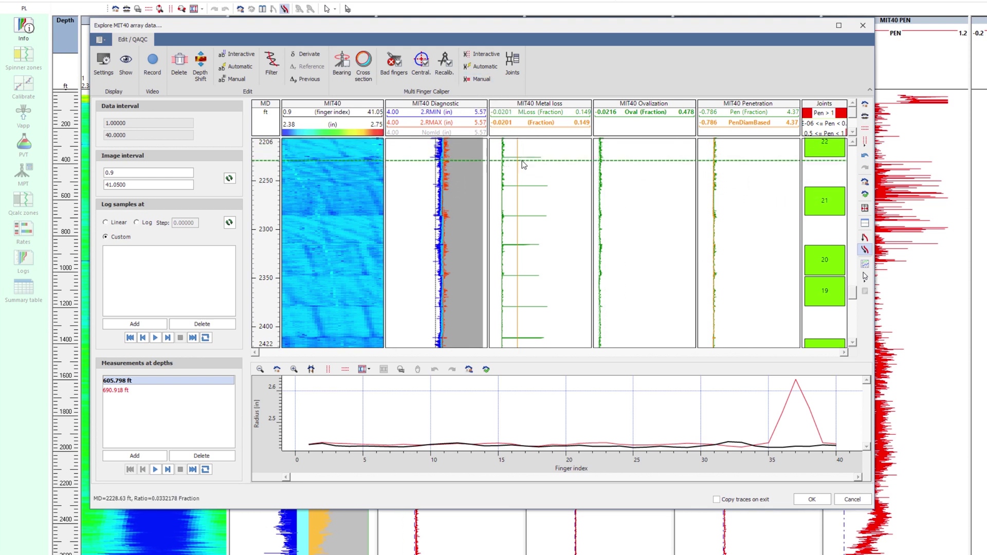
{"action": "left_click_drag", "start_coordinate": [523, 160], "coordinate": [523, 184]}
{"action": "left_click", "coordinate": [865, 105]}
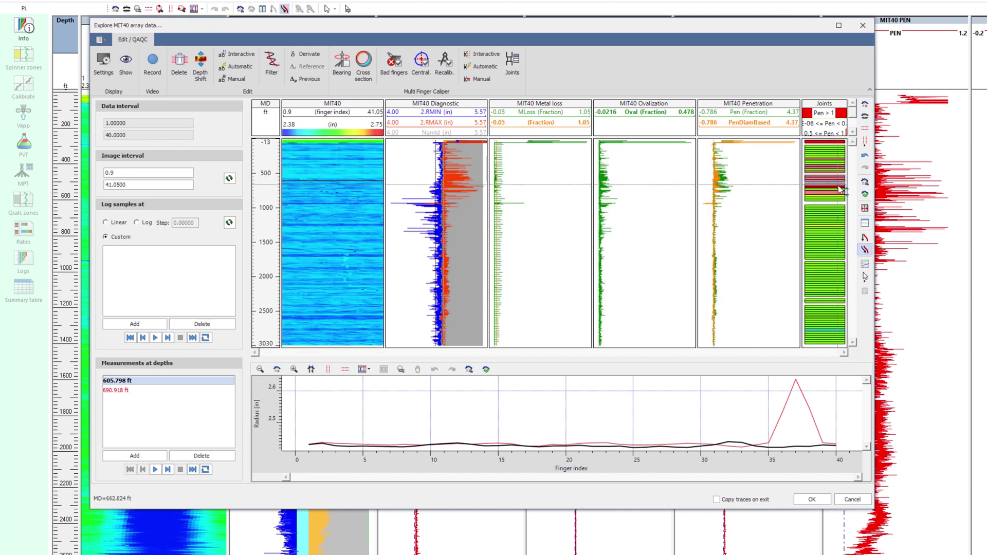
{"action": "left_click", "coordinate": [512, 78]}
{"action": "left_click_drag", "start_coordinate": [767, 250], "coordinate": [772, 263]}
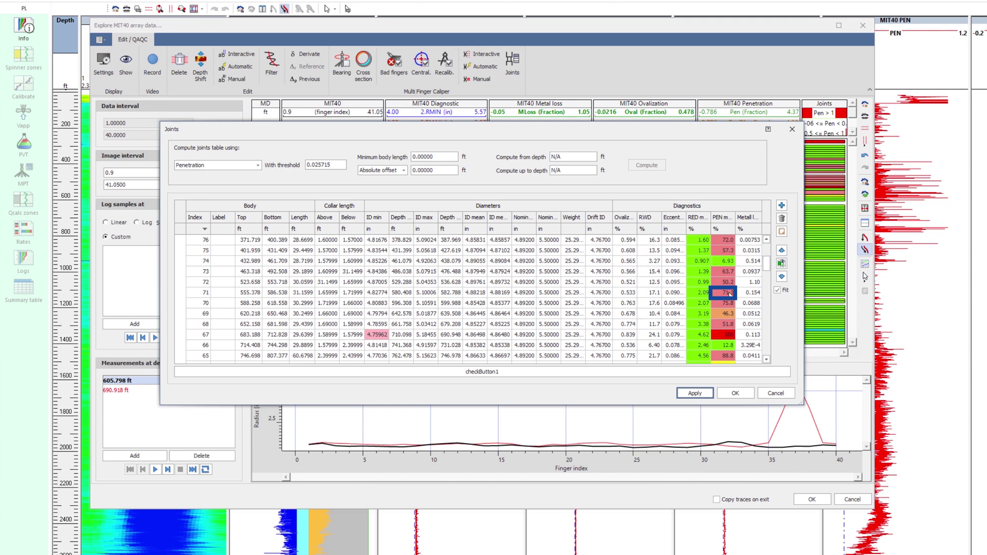
- Zoom the tracks onto joint 71 and step up through joints 72 to 75
{"action": "left_click", "coordinate": [731, 293]}
{"action": "left_click", "coordinate": [782, 263]}
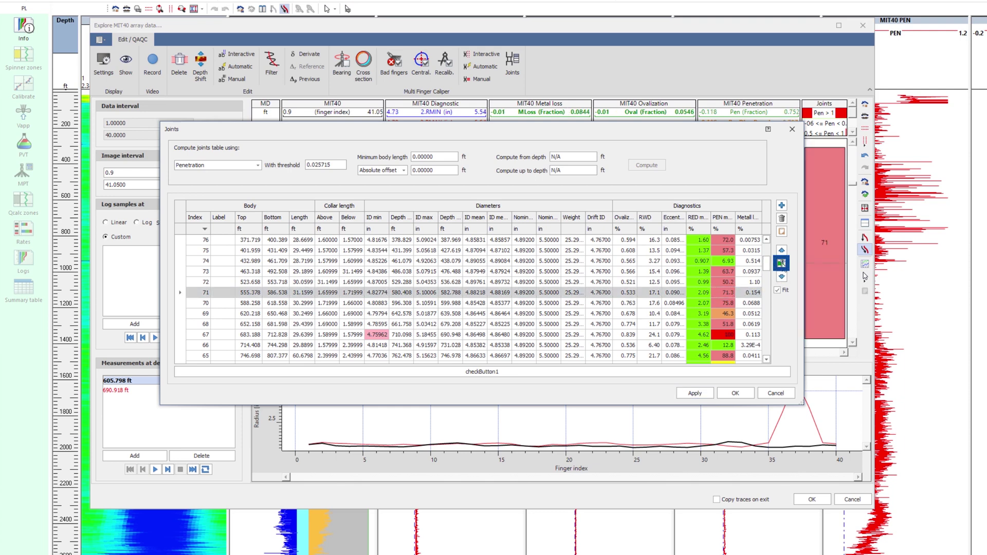
{"action": "left_click_drag", "start_coordinate": [711, 130], "coordinate": [598, 134]}
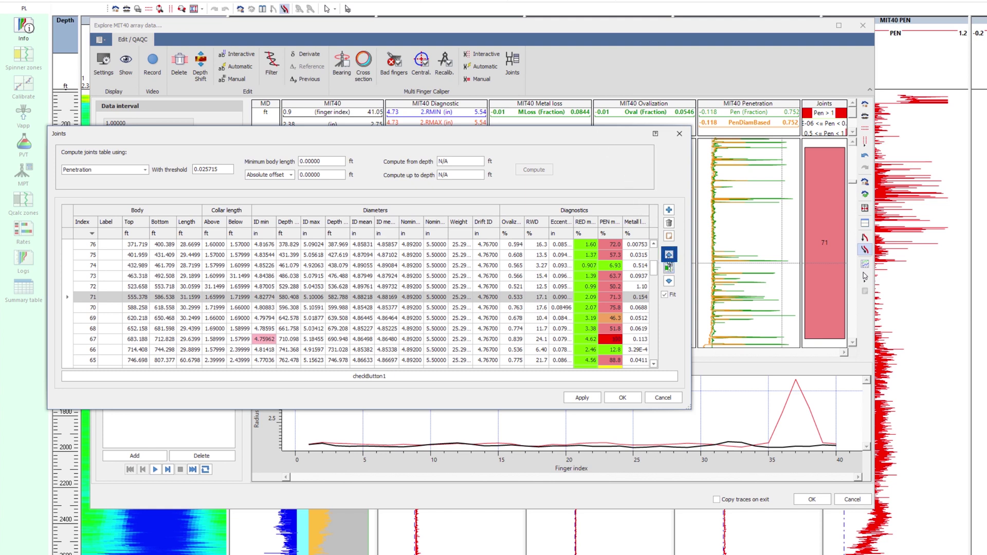
{"action": "left_click", "coordinate": [669, 255]}
{"action": "left_click", "coordinate": [669, 256]}
{"action": "left_click", "coordinate": [669, 256]}
{"action": "left_click", "coordinate": [670, 256]}
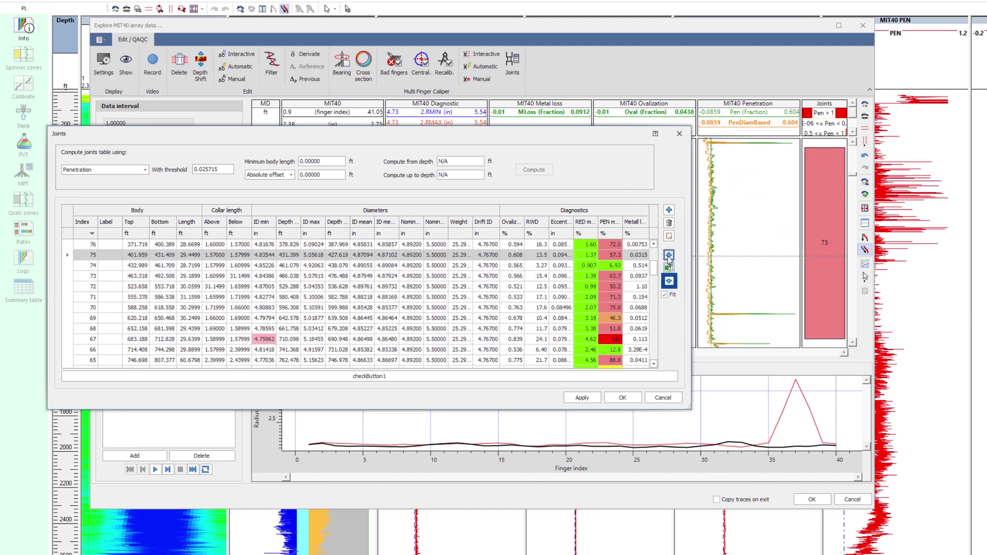
- Step back down from joint 75 to joint 67, then close the Joints table
{"action": "left_click", "coordinate": [669, 282]}
{"action": "left_click", "coordinate": [670, 282]}
{"action": "left_click", "coordinate": [669, 282]}
{"action": "left_click", "coordinate": [669, 281]}
{"action": "left_click", "coordinate": [669, 282]}
{"action": "left_click", "coordinate": [669, 282]}
{"action": "left_click", "coordinate": [669, 282]}
{"action": "left_click", "coordinate": [669, 282]}
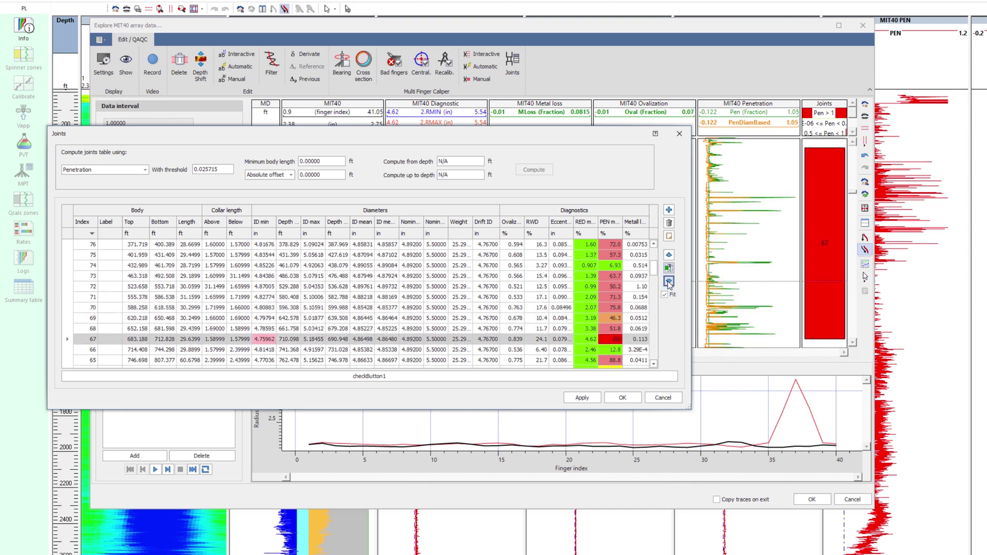
{"action": "left_click", "coordinate": [623, 398]}
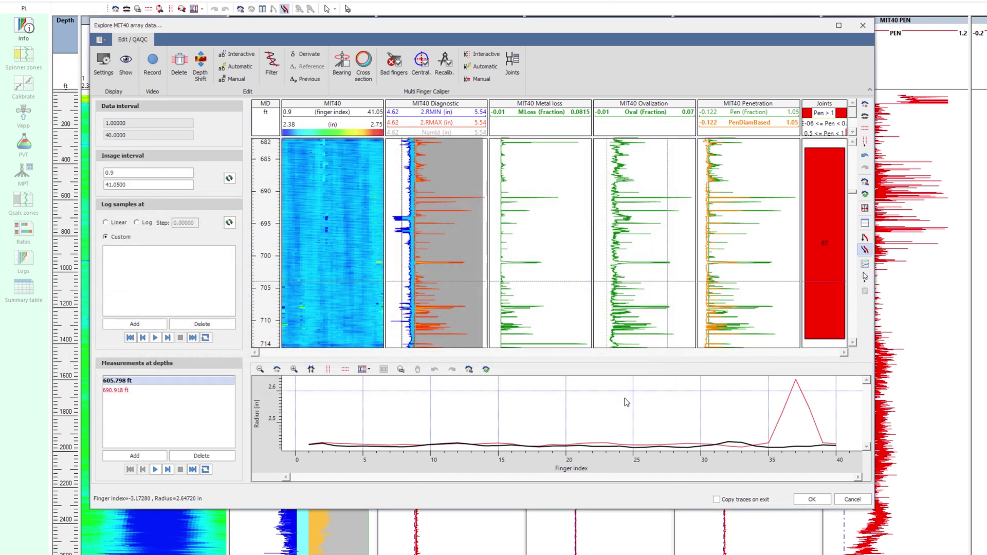
- Close the caliper explorer and move the MIT40 Joints track to the first position
{"action": "left_click", "coordinate": [812, 500]}
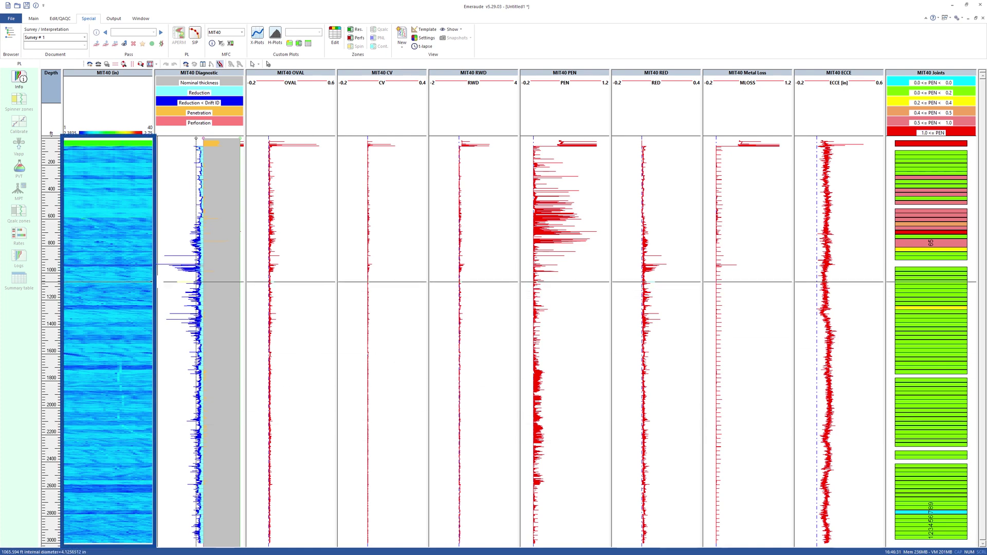
{"action": "left_click", "coordinate": [921, 309]}
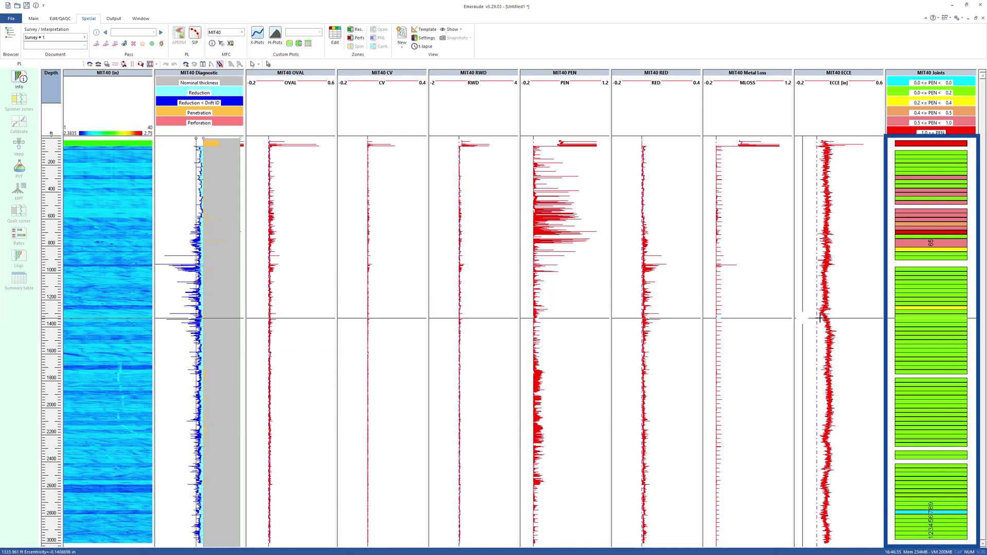
{"action": "left_click", "coordinate": [906, 72]}
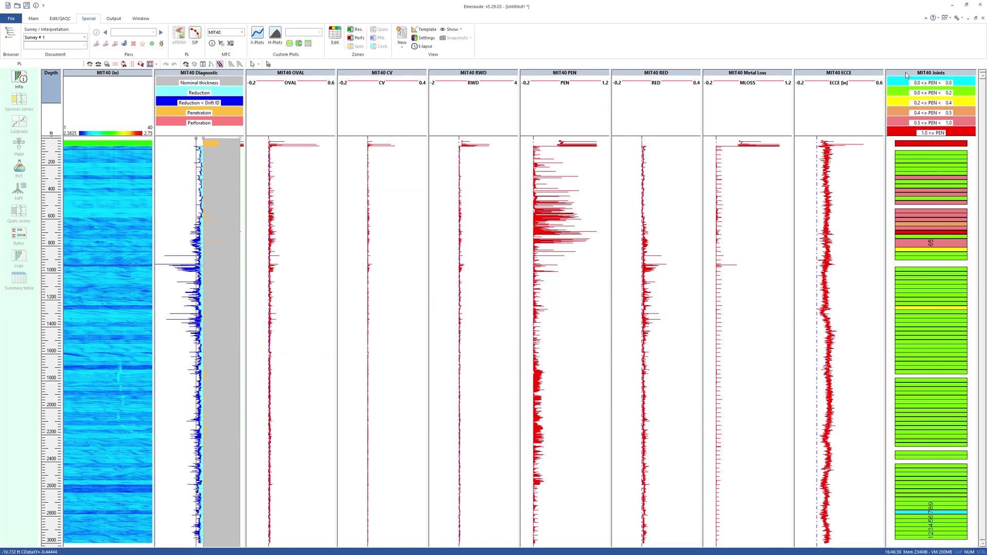
{"action": "left_click_drag", "start_coordinate": [85, 75], "coordinate": [84, 75]}
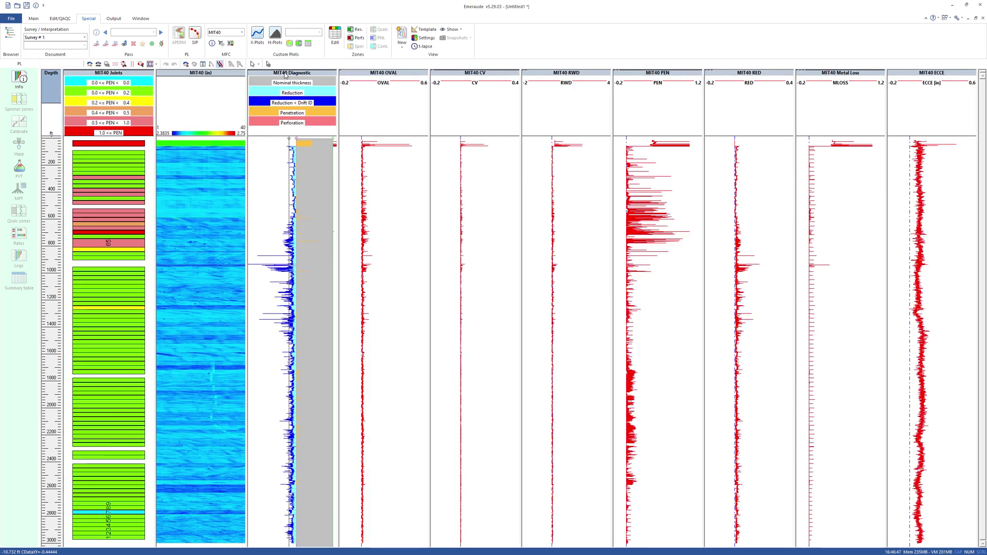
- Hide the MIT40 OVAL through ECCE tracks, including CV, RWD, PEN, RED and Metal Loss
{"action": "left_click", "coordinate": [452, 30]}
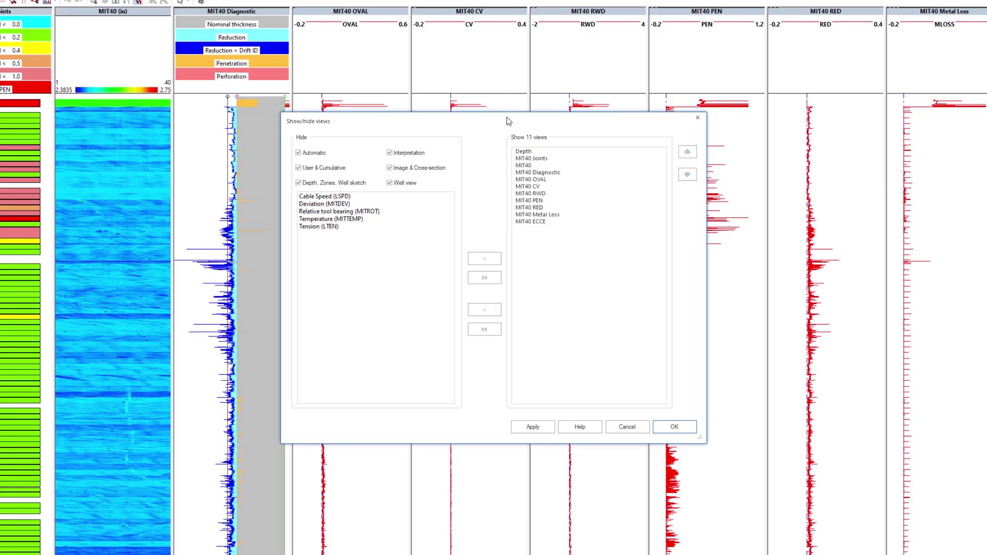
{"action": "left_click", "coordinate": [514, 202]}
{"action": "left_click_drag", "start_coordinate": [520, 185], "coordinate": [530, 221]}
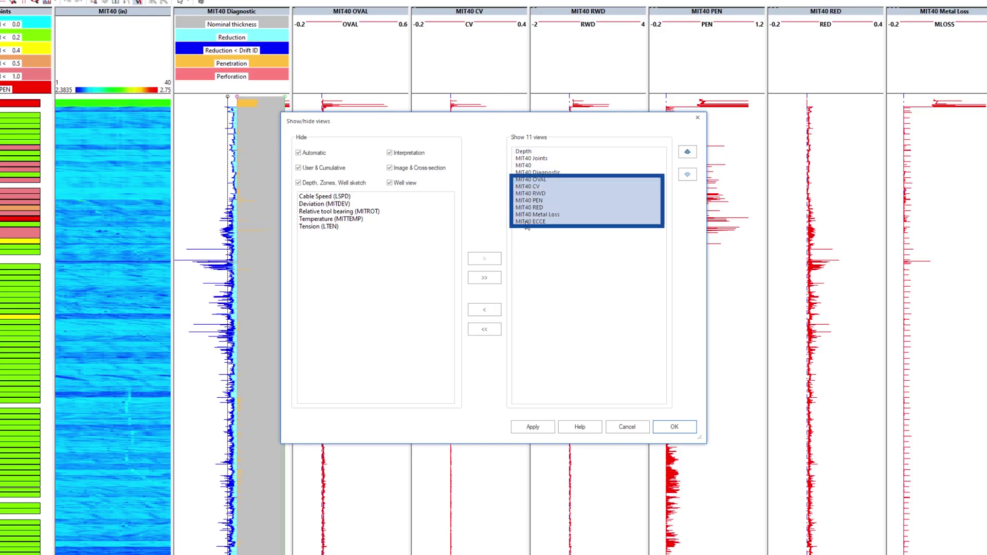
{"action": "left_click", "coordinate": [486, 310]}
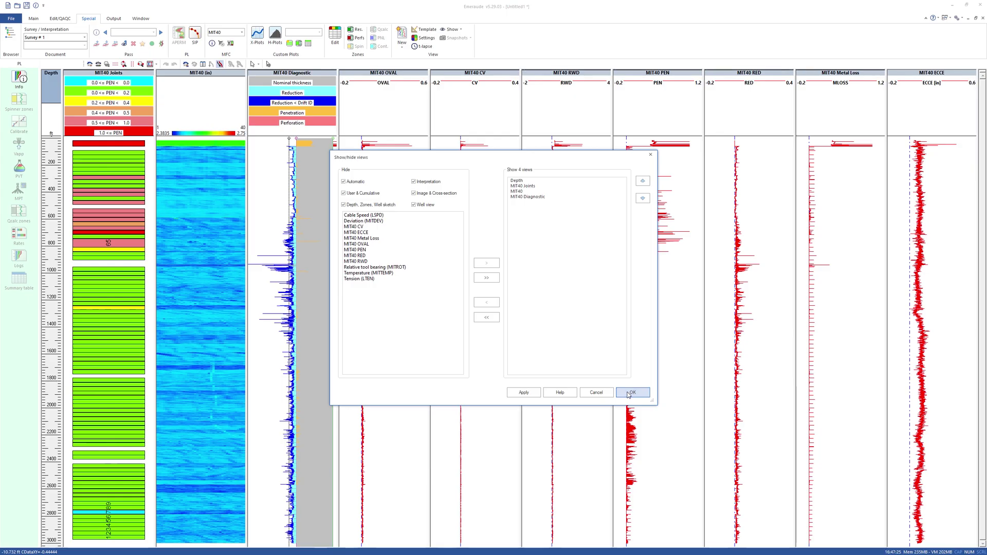
{"action": "left_click", "coordinate": [668, 429]}
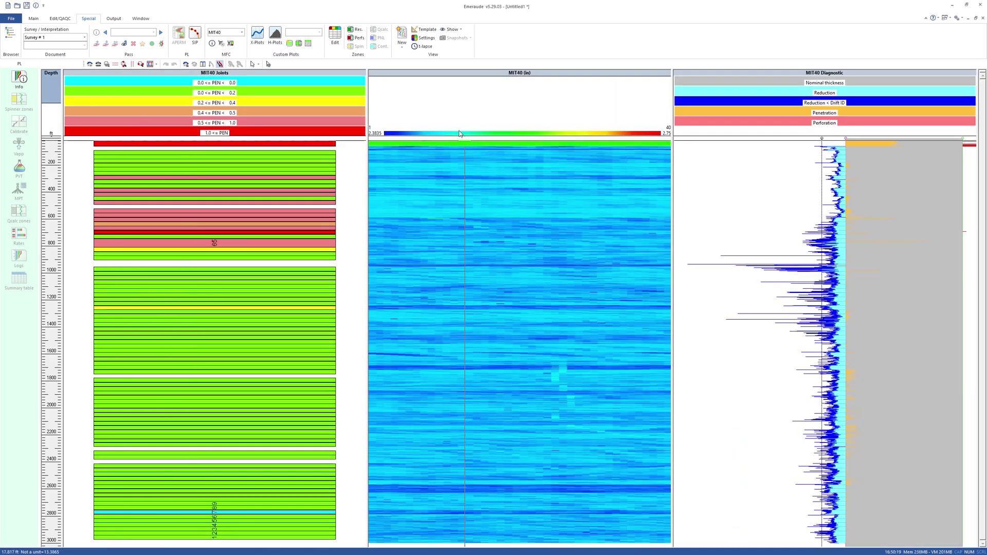
{"action": "left_click", "coordinate": [402, 41]}
- Create User View #11 plotting the MIT40 PEN, OVAL and MLOSS result curves
{"action": "left_click", "coordinate": [408, 57]}
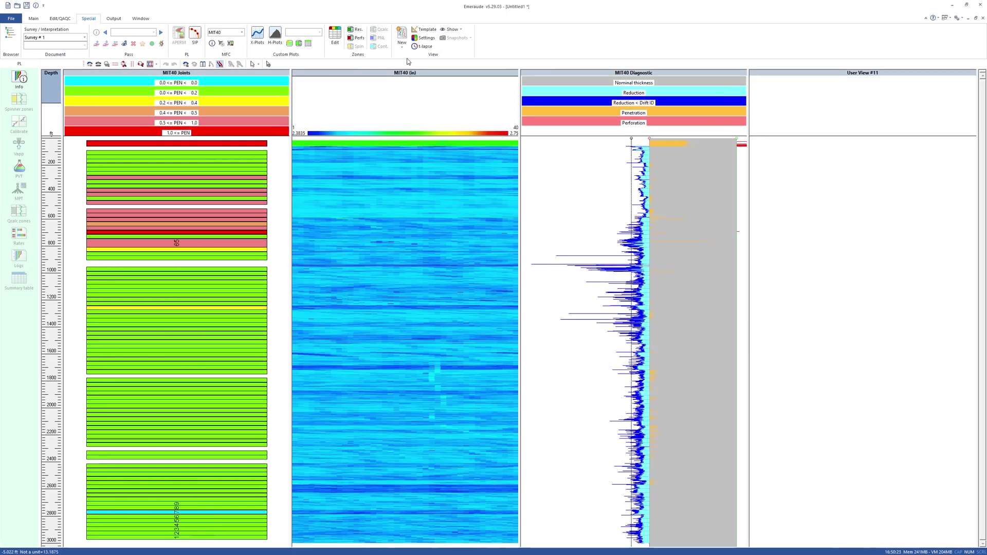
{"action": "left_click", "coordinate": [13, 46]}
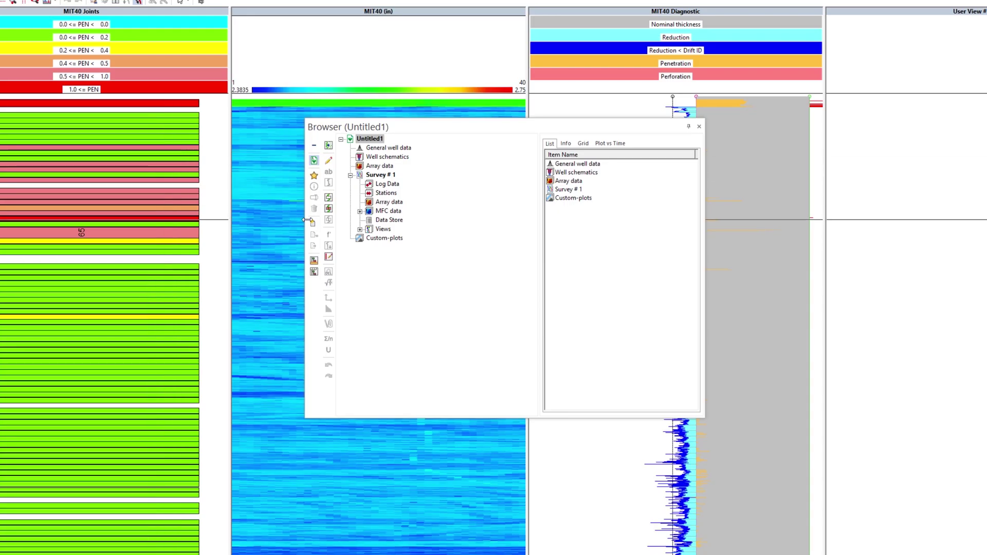
{"action": "left_click", "coordinate": [388, 230]}
{"action": "left_click", "coordinate": [359, 211]}
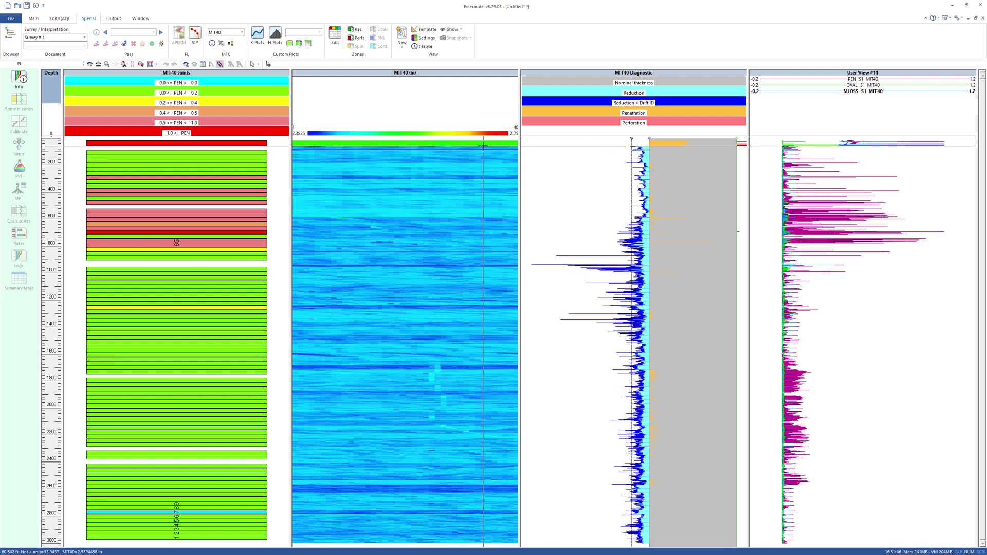
{"action": "left_click", "coordinate": [115, 64]}
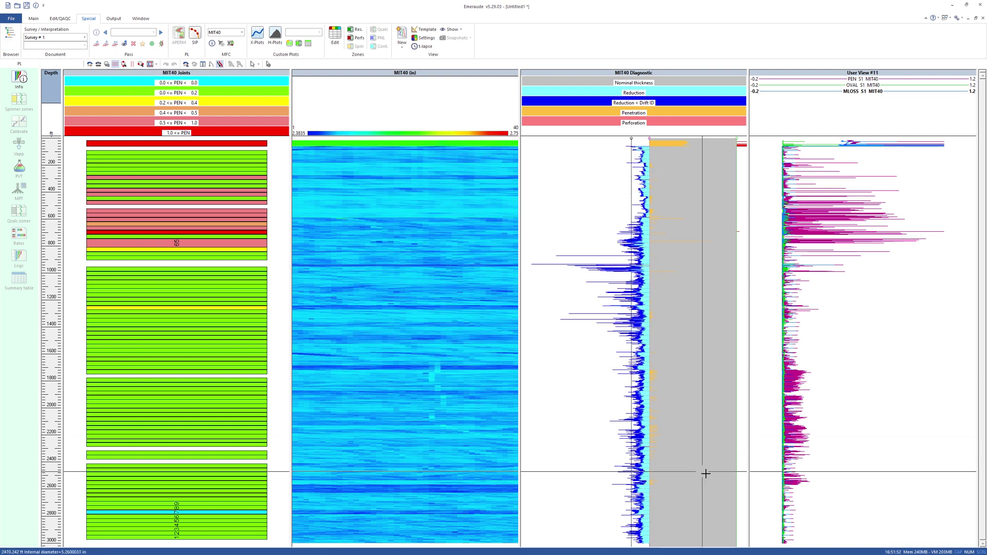
{"action": "left_click", "coordinate": [721, 485]}
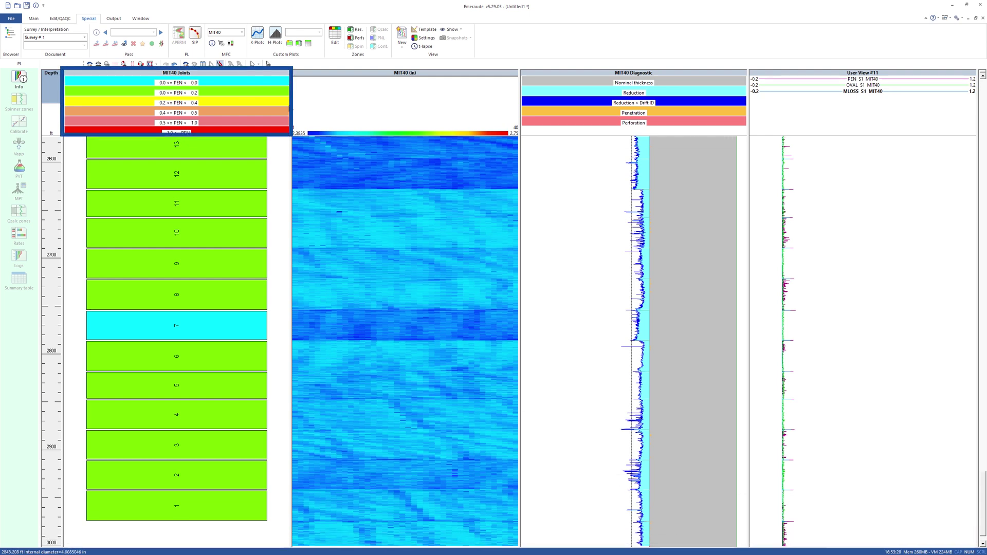
{"action": "left_click", "coordinate": [231, 44]}
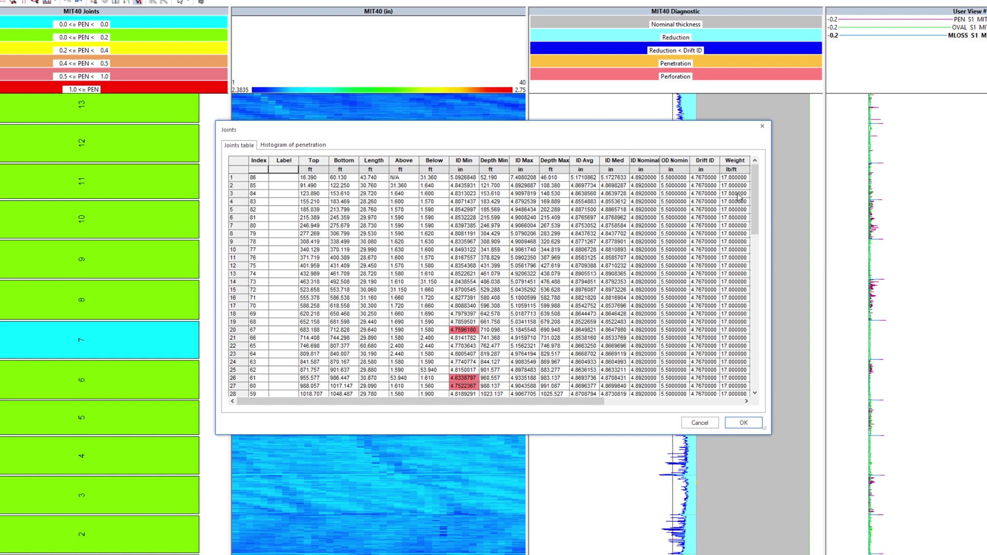
{"action": "left_click_drag", "start_coordinate": [755, 202], "coordinate": [758, 368]}
{"action": "left_click_drag", "start_coordinate": [599, 401], "coordinate": [742, 411]}
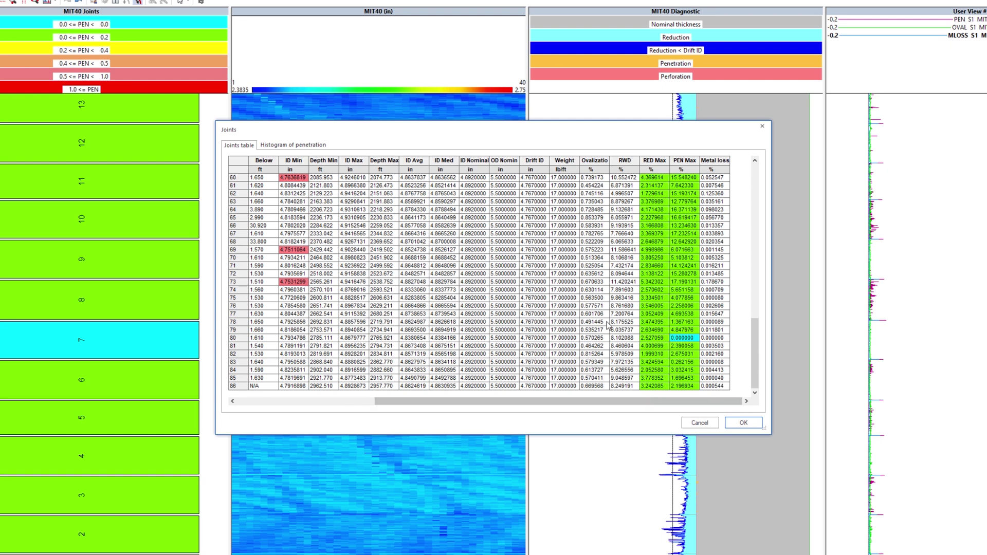
{"action": "left_click", "coordinate": [312, 147]}
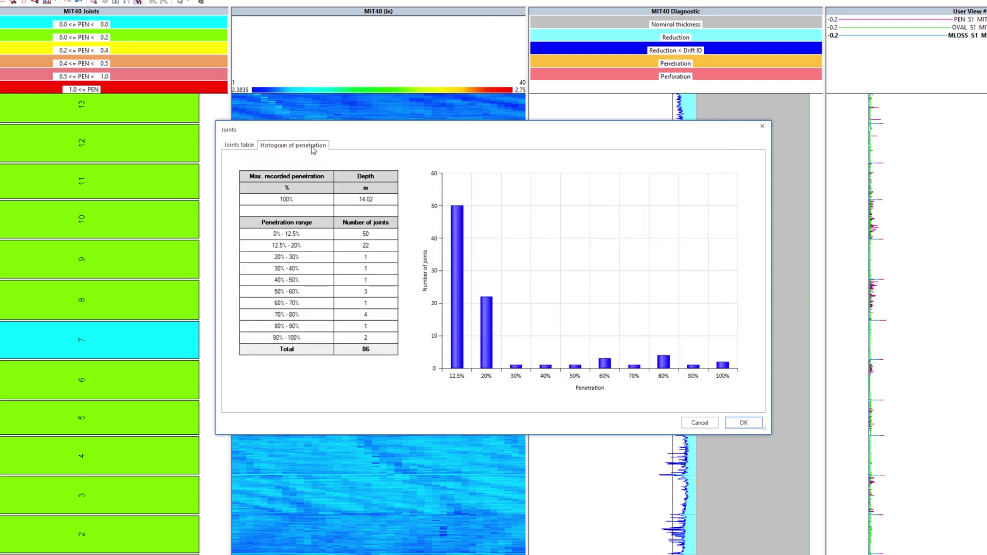
{"action": "left_click", "coordinate": [744, 423]}
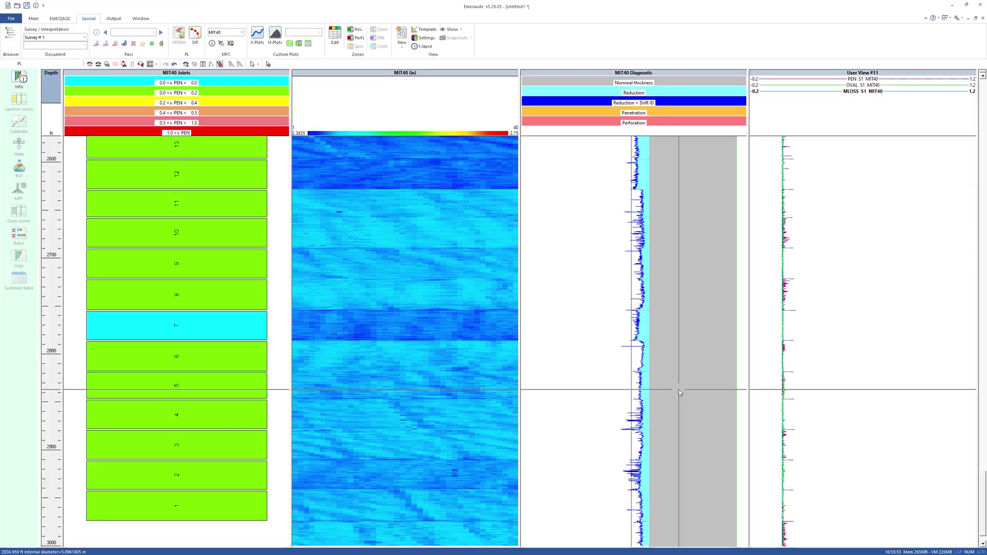